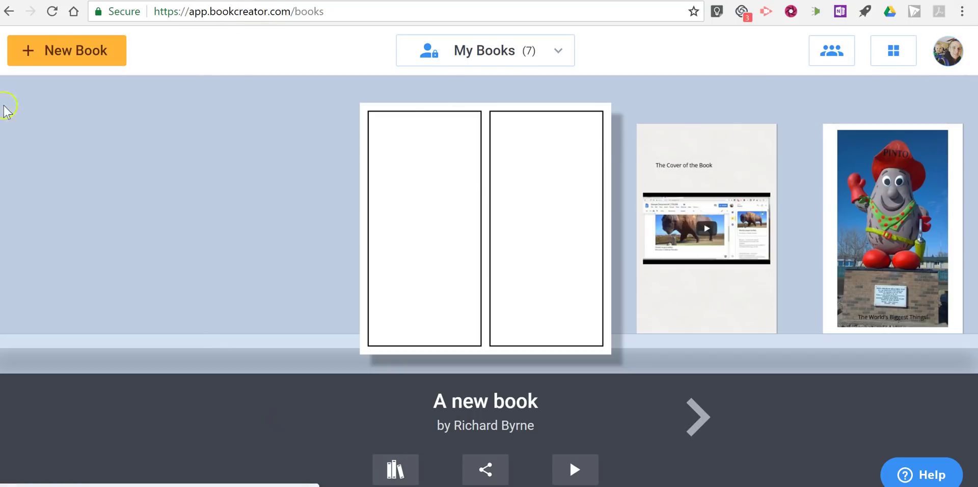
# Create a new book in the Portrait 2:3 shape
pyautogui.click(30, 52)
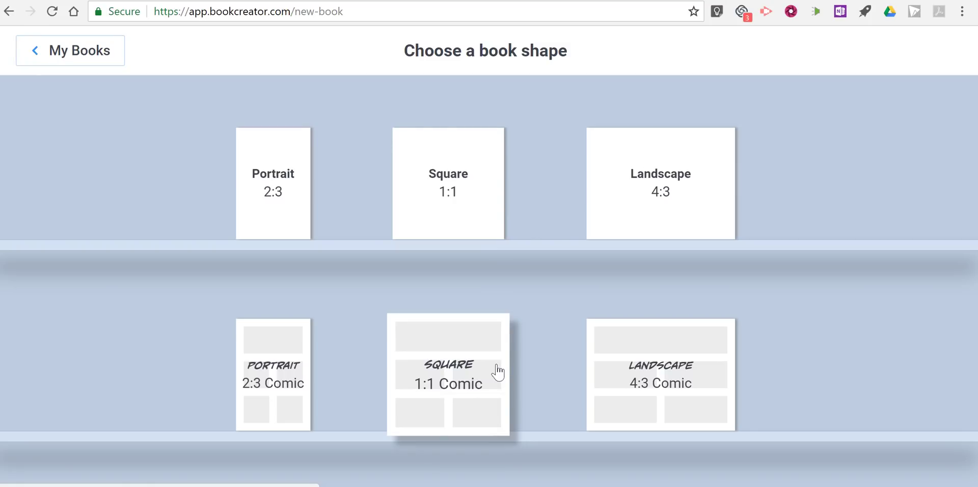
pyautogui.click(278, 216)
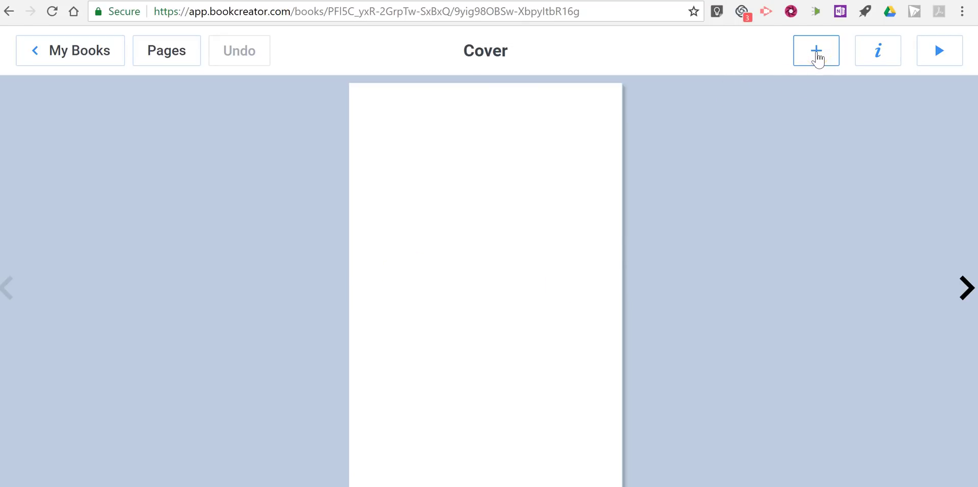
# Add a cover text box reading 'This is My Book About Interesting Things' and nudge it down slightly
pyautogui.click(817, 57)
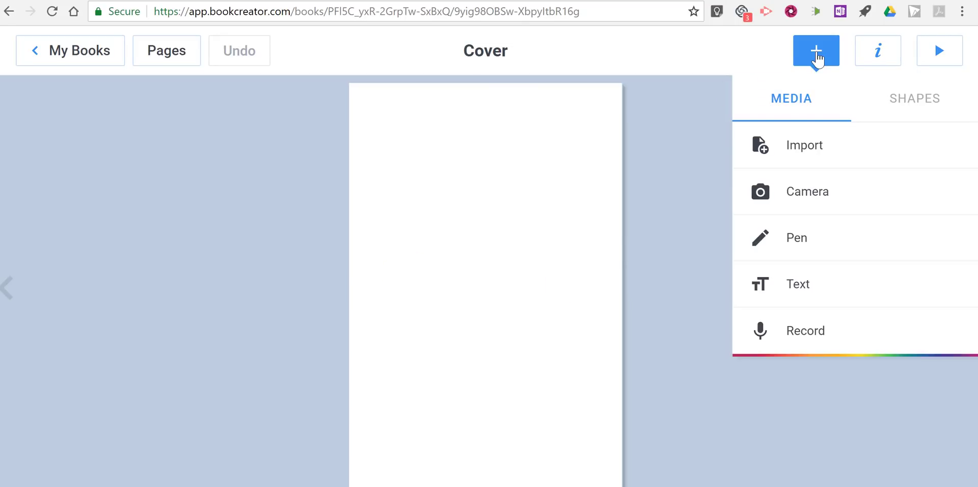
pyautogui.click(812, 291)
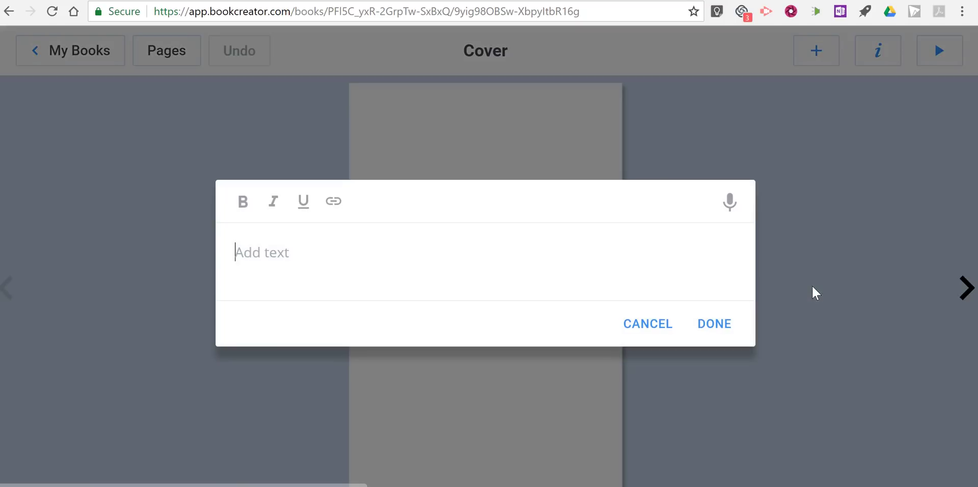
pyautogui.click(344, 248)
pyautogui.write('This is ')
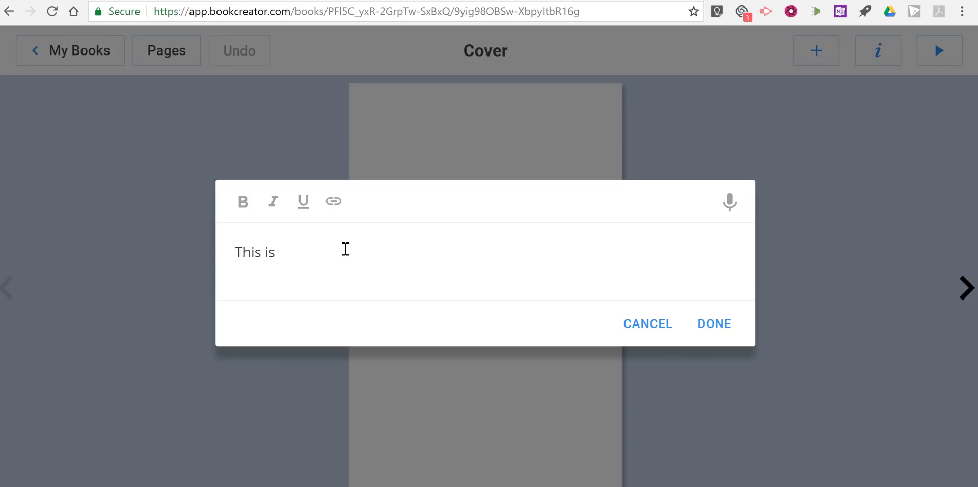
pyautogui.write('My Book About')
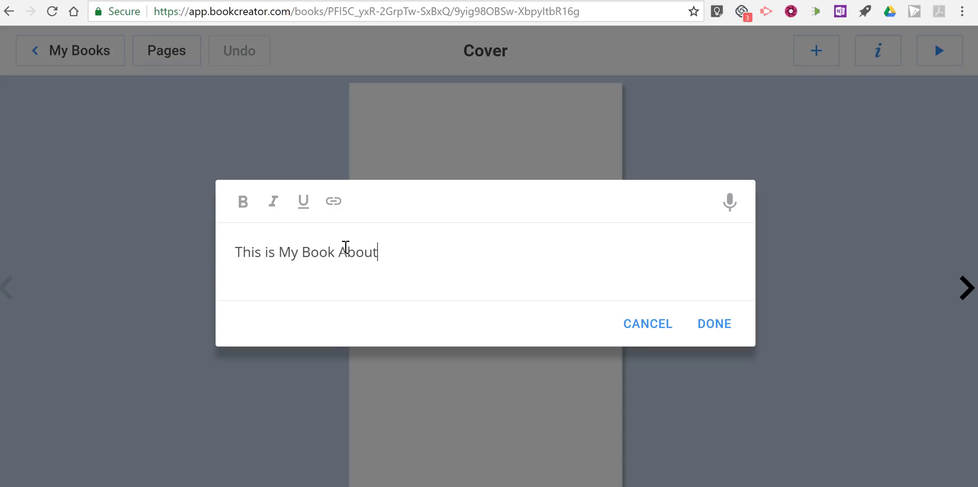
pyautogui.write(' Interestin')
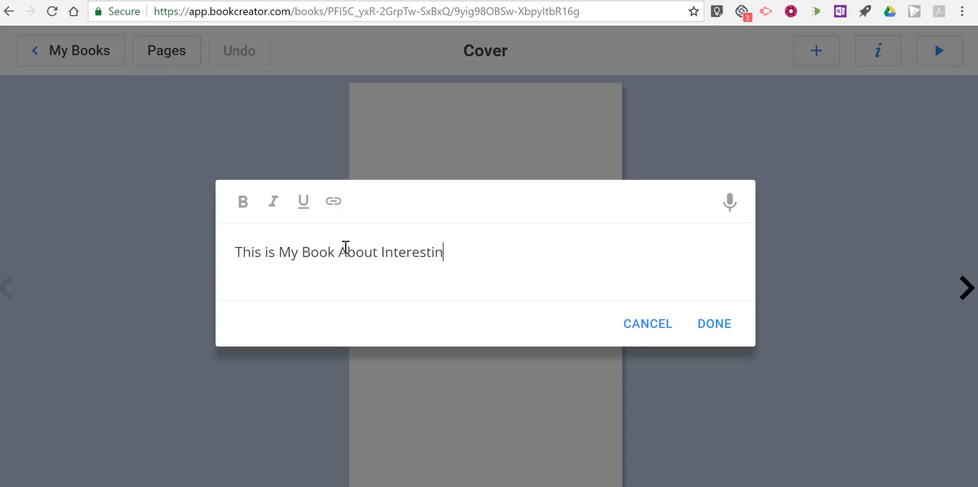
pyautogui.write('g Things')
pyautogui.click(718, 328)
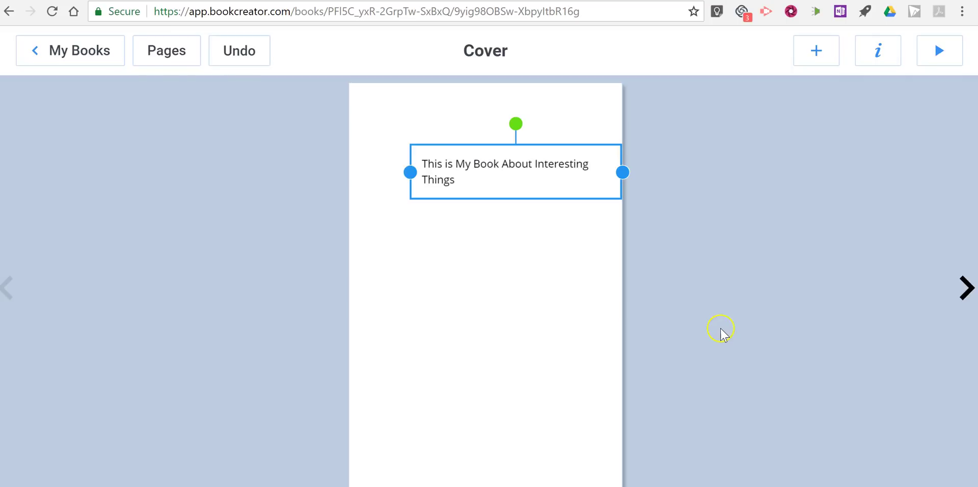
pyautogui.moveTo(482, 146); pyautogui.dragTo(456, 154)
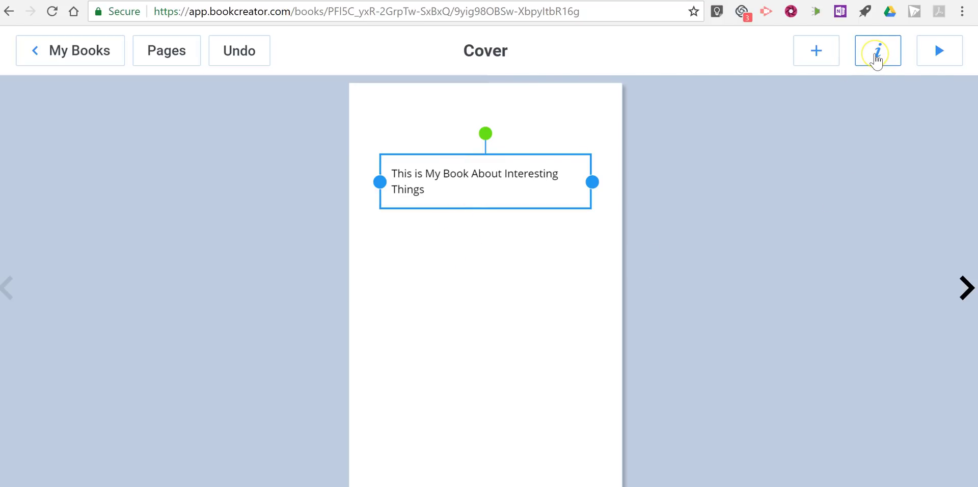
# Format the cover title as bold, centred Noto Sans at size 40
pyautogui.click(878, 61)
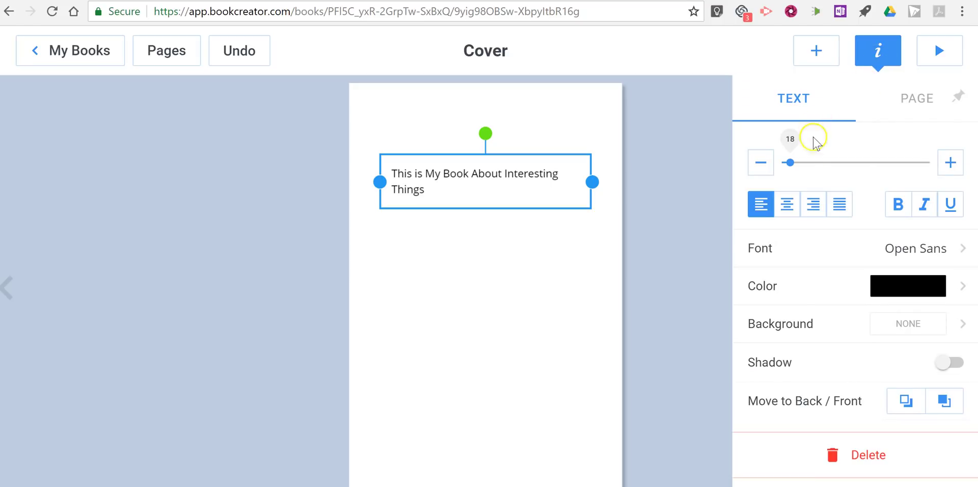
pyautogui.moveTo(790, 163); pyautogui.dragTo(803, 163)
pyautogui.click(788, 206)
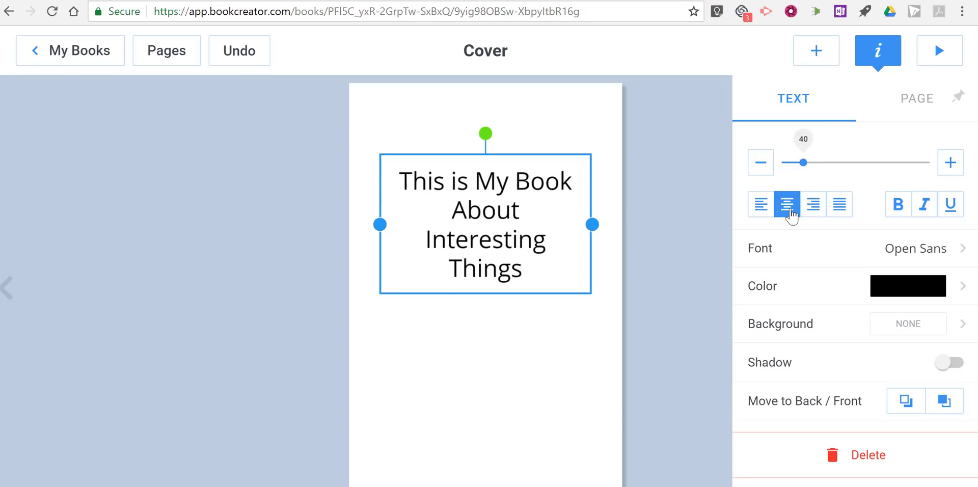
pyautogui.click(896, 214)
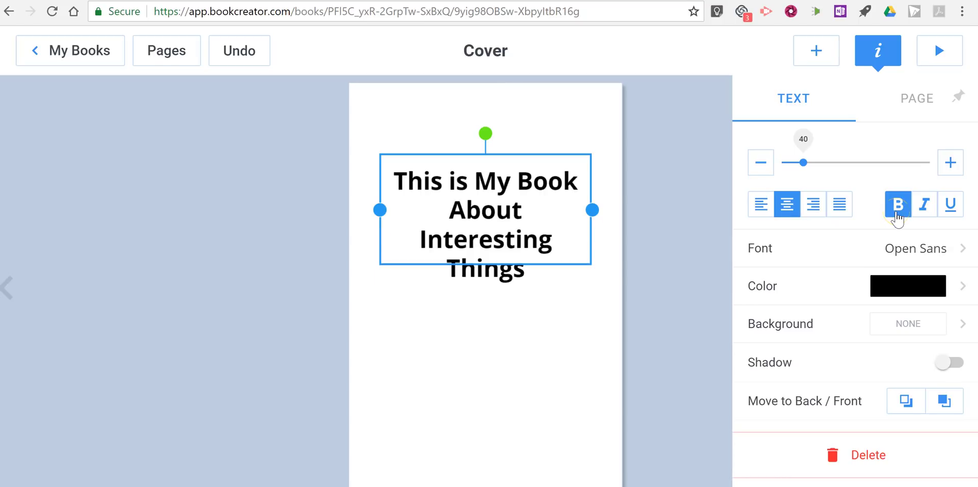
pyautogui.click(915, 248)
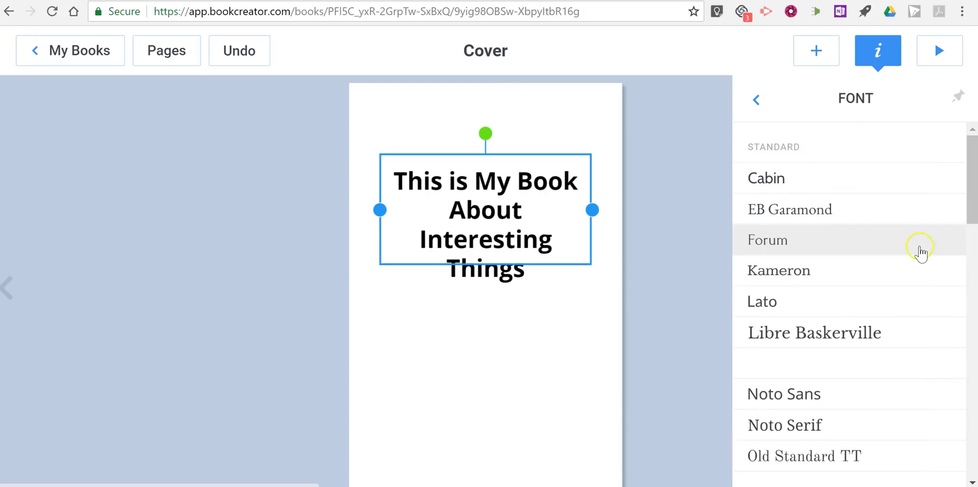
pyautogui.click(801, 401)
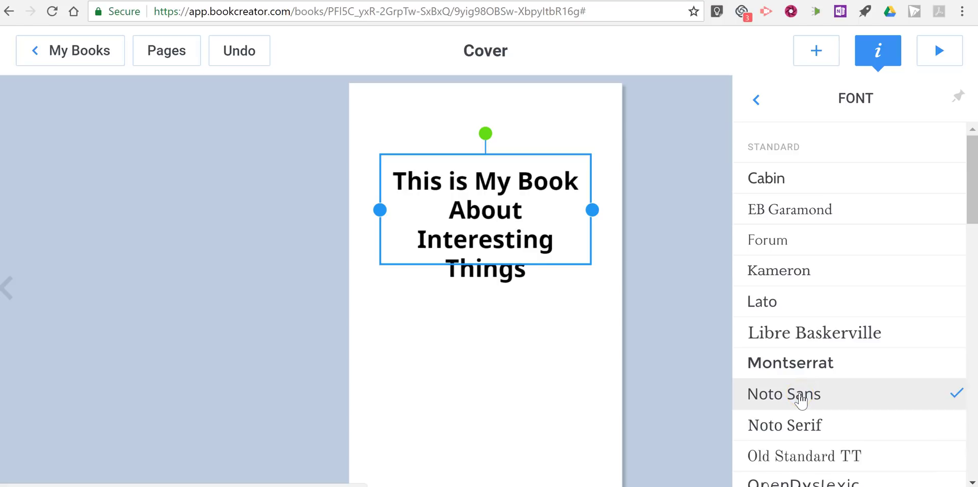
pyautogui.click(758, 99)
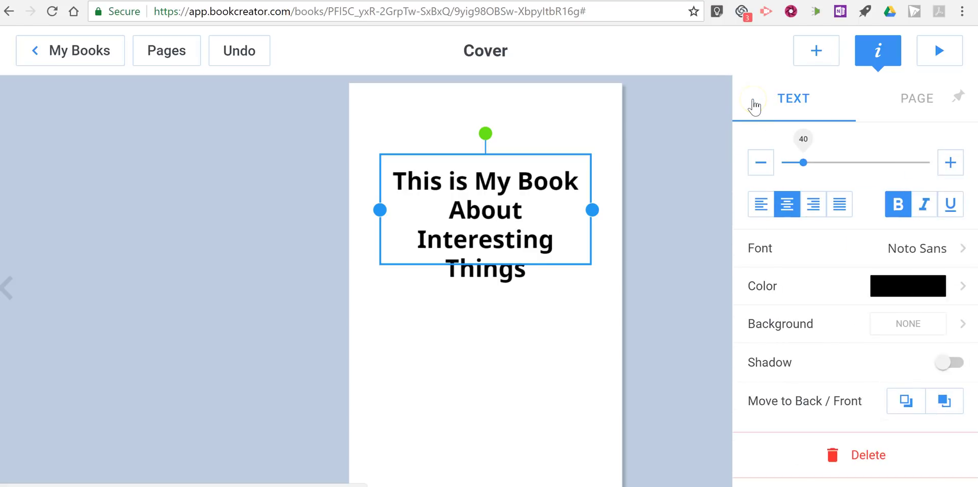
pyautogui.click(819, 53)
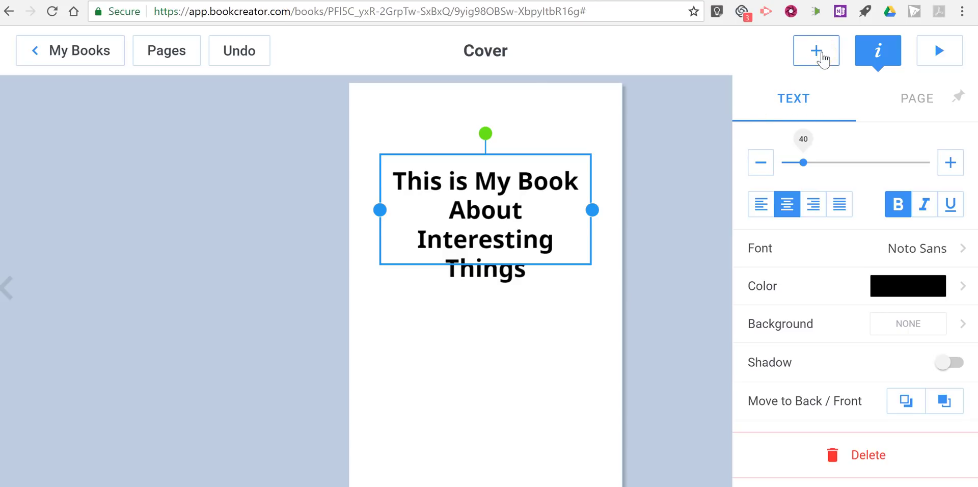
pyautogui.click(821, 55)
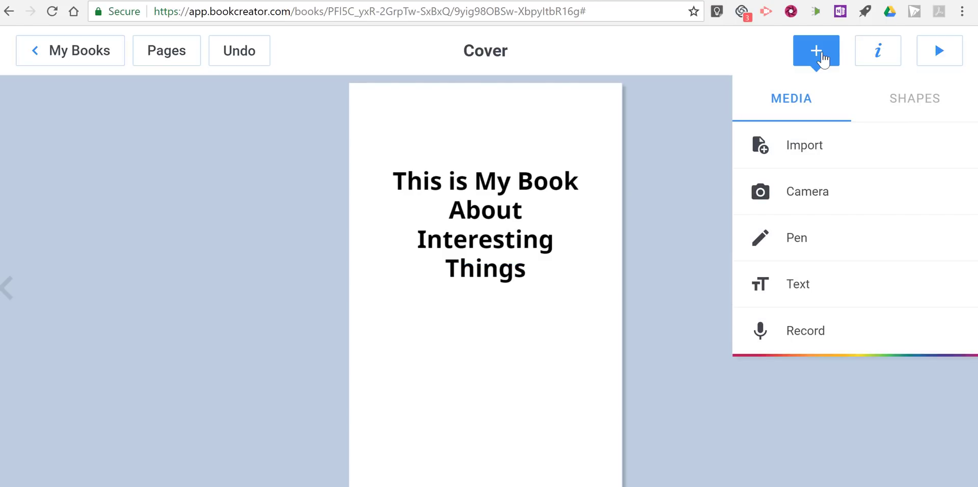
# Import the pinto macbean photo from the Pictures and videos for Demos folder onto the cover
pyautogui.click(817, 147)
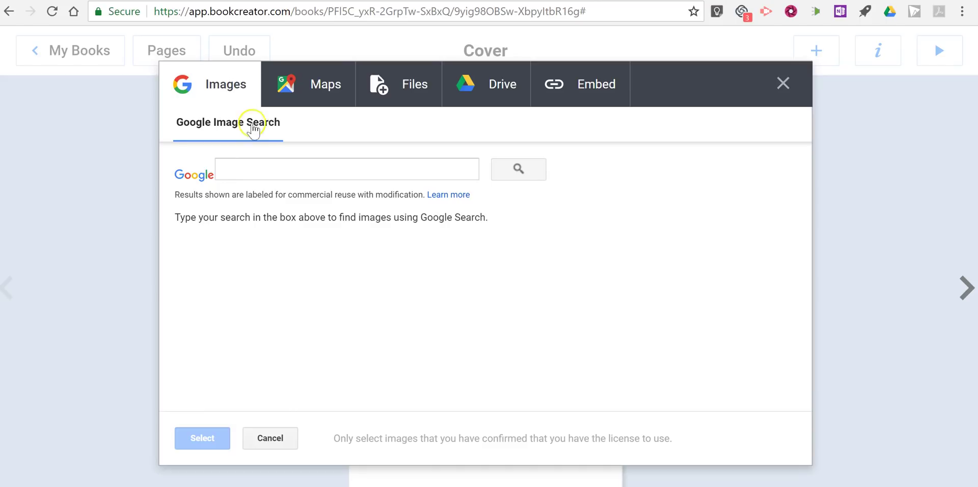
pyautogui.click(408, 86)
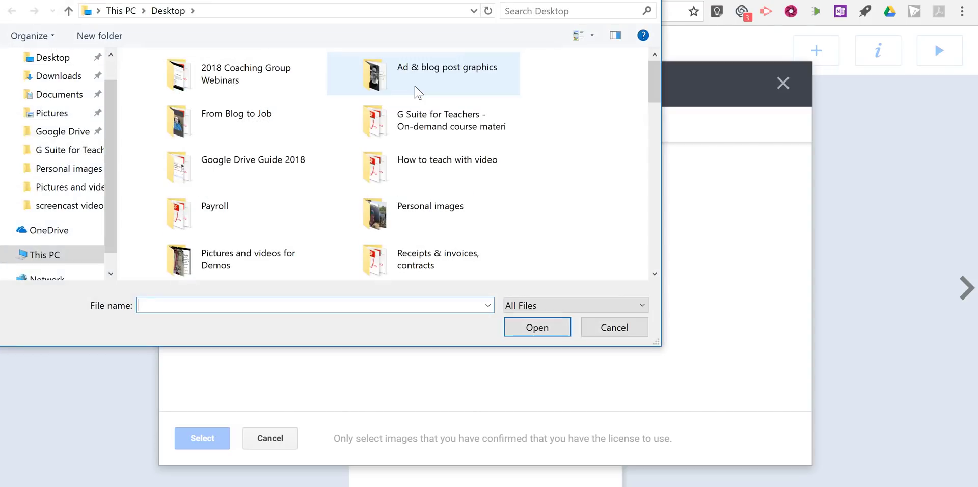
pyautogui.click(657, 86)
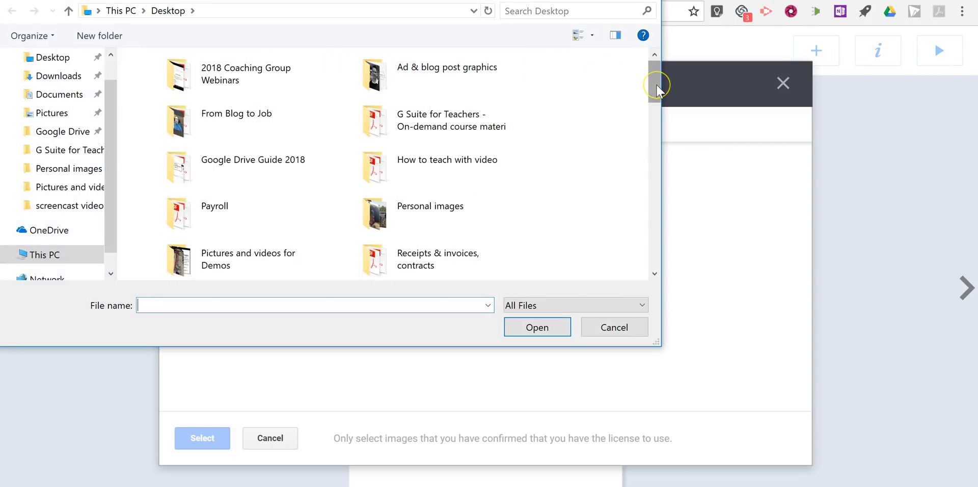
pyautogui.scroll(-1, 656, 90)
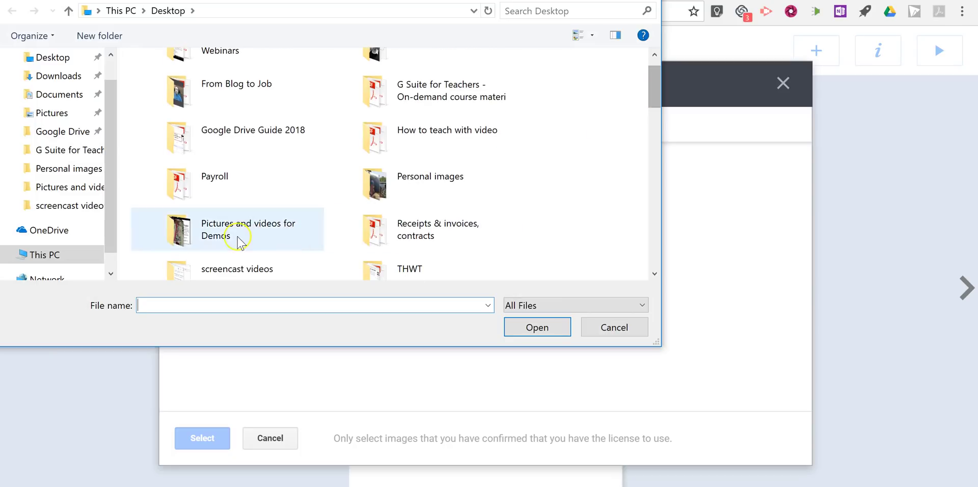
pyautogui.doubleClick(179, 239)
pyautogui.moveTo(655, 80); pyautogui.dragTo(653, 181)
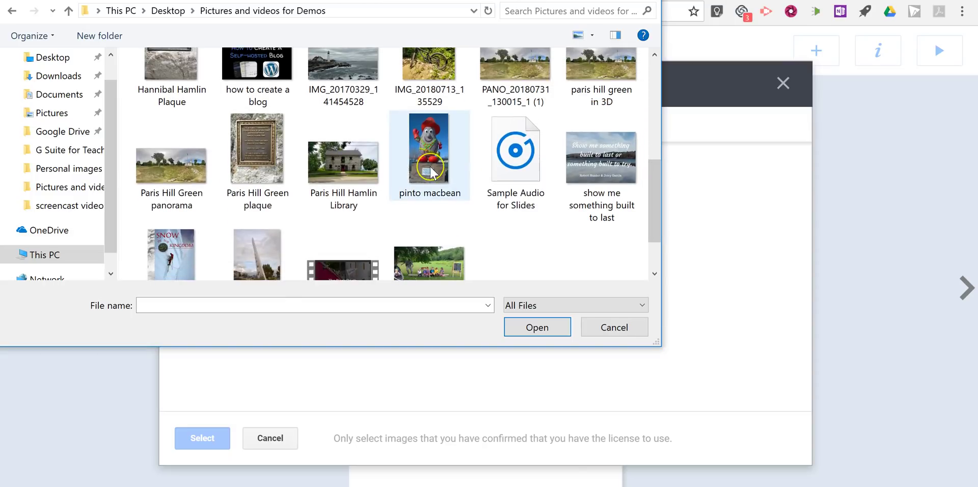
pyautogui.click(429, 165)
pyautogui.click(536, 327)
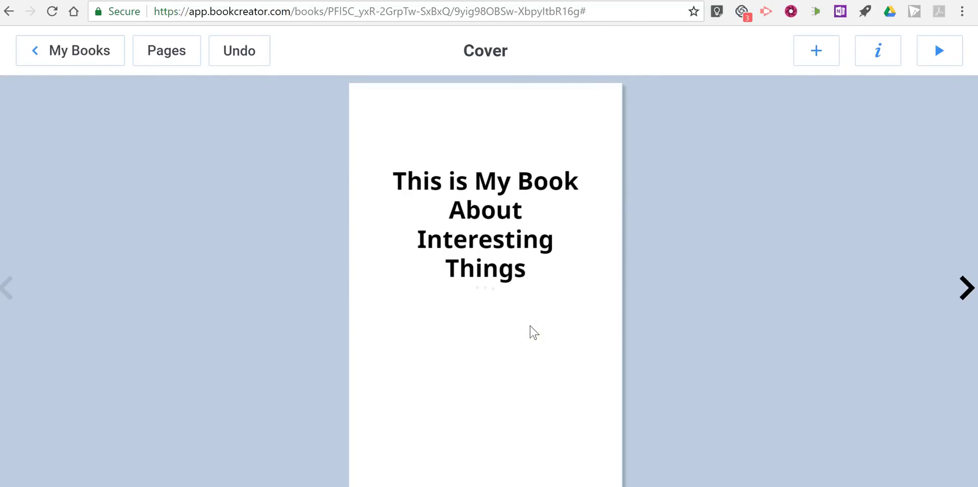
# Shrink the photo and place it below the title on the left
pyautogui.click(481, 133)
pyautogui.moveTo(378, 96); pyautogui.dragTo(490, 267)
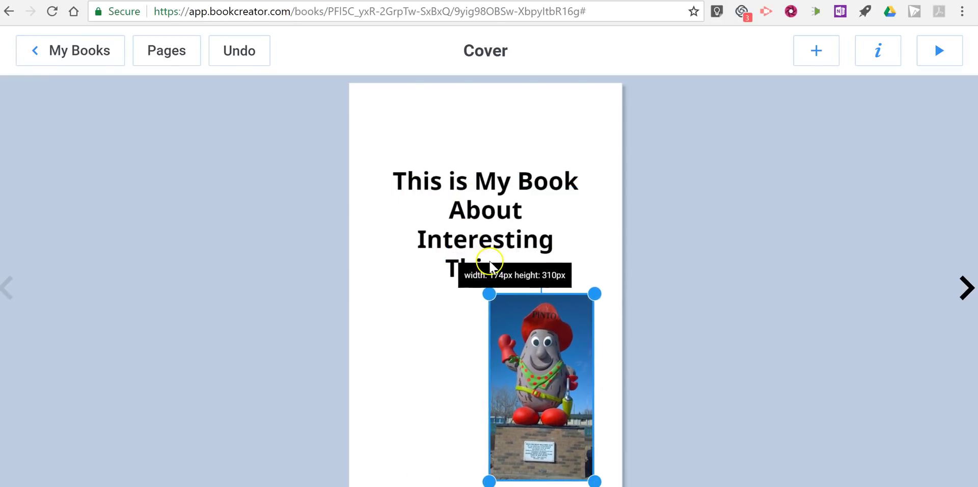
pyautogui.moveTo(547, 377); pyautogui.dragTo(439, 374)
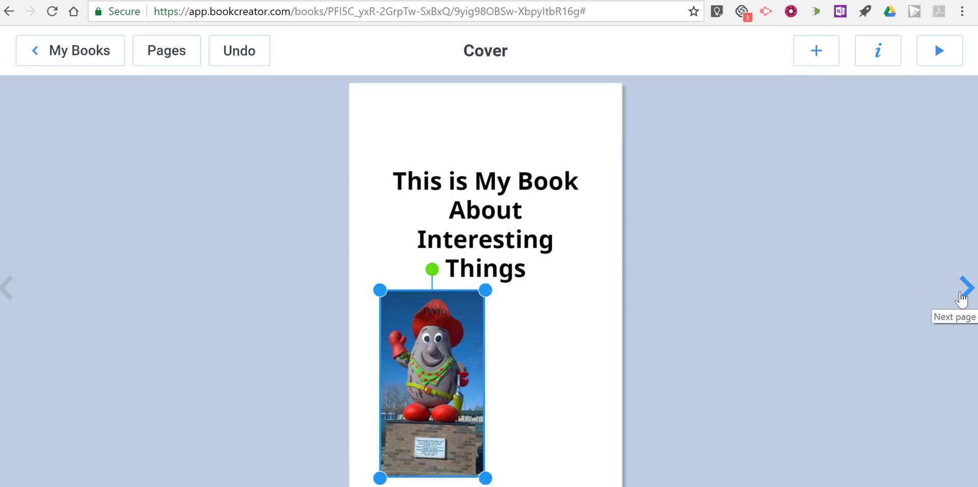
# Insert a map of Bow Island, AB, Canada on page 2
pyautogui.click(964, 289)
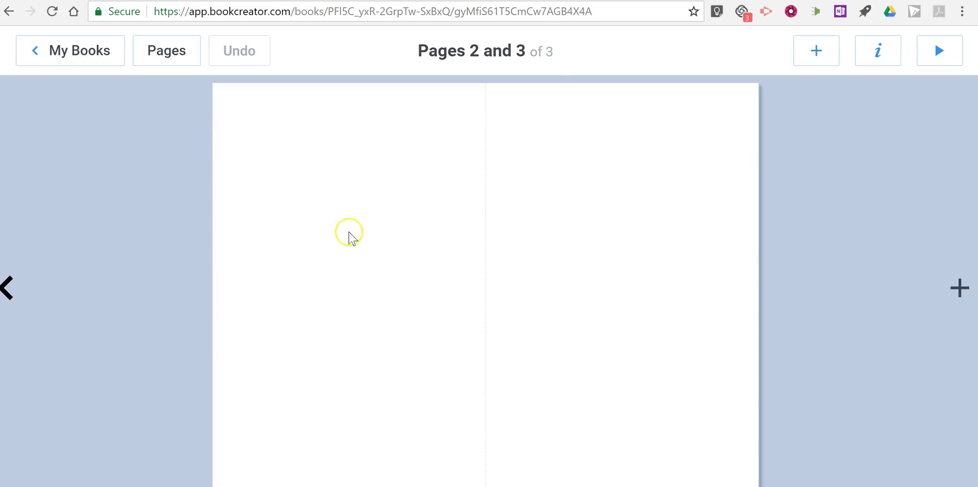
pyautogui.click(829, 57)
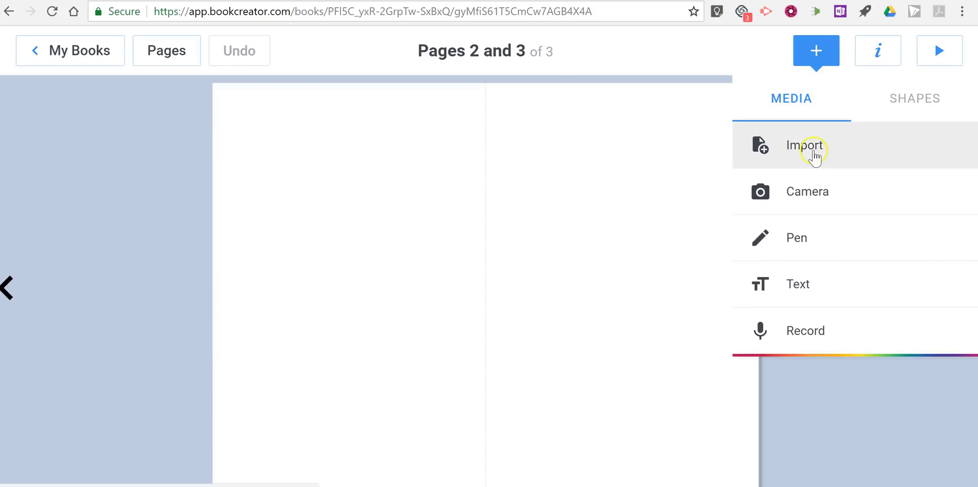
pyautogui.click(813, 152)
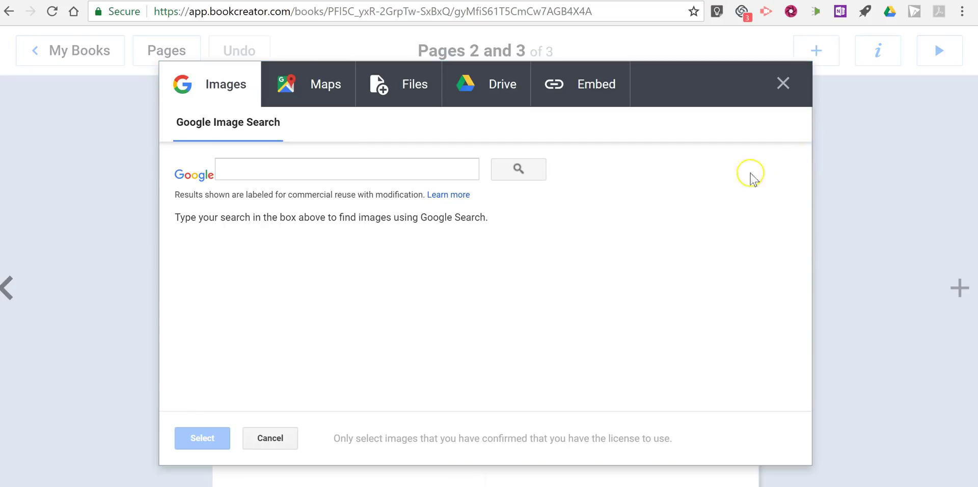
pyautogui.click(314, 87)
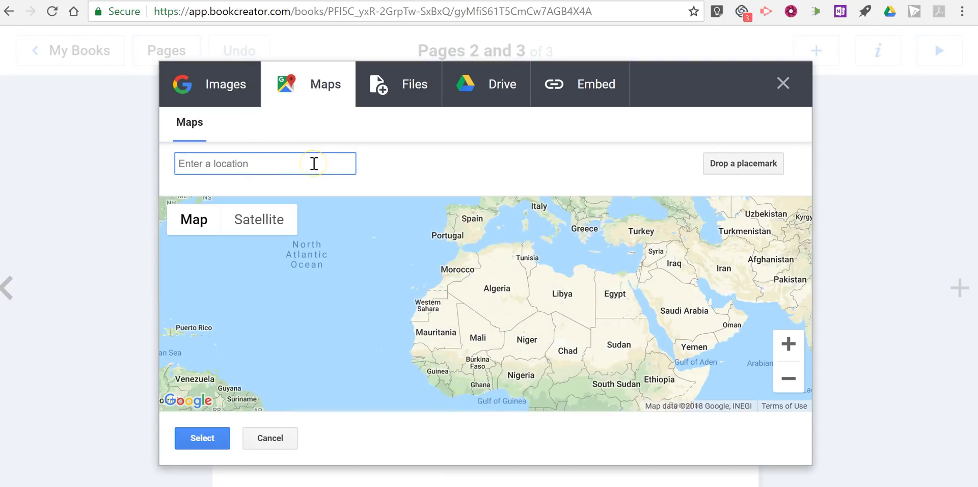
pyautogui.write('bow island')
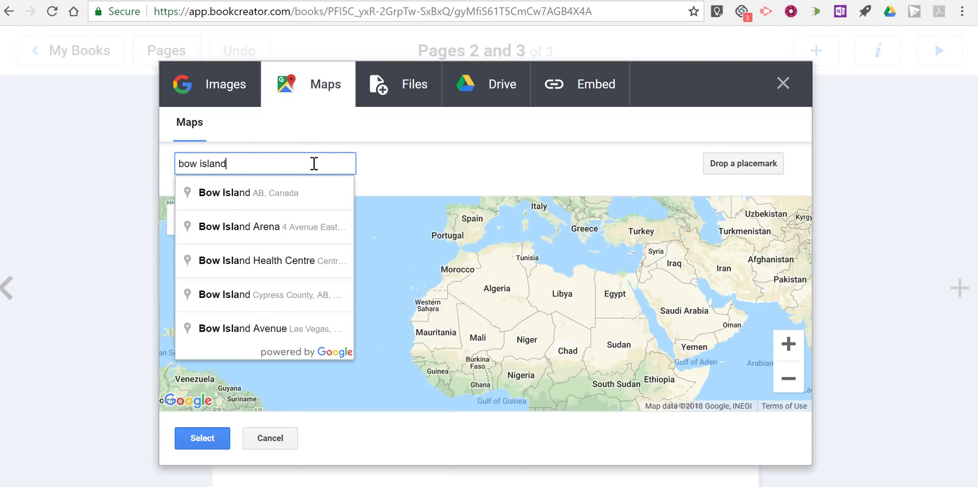
pyautogui.click(284, 203)
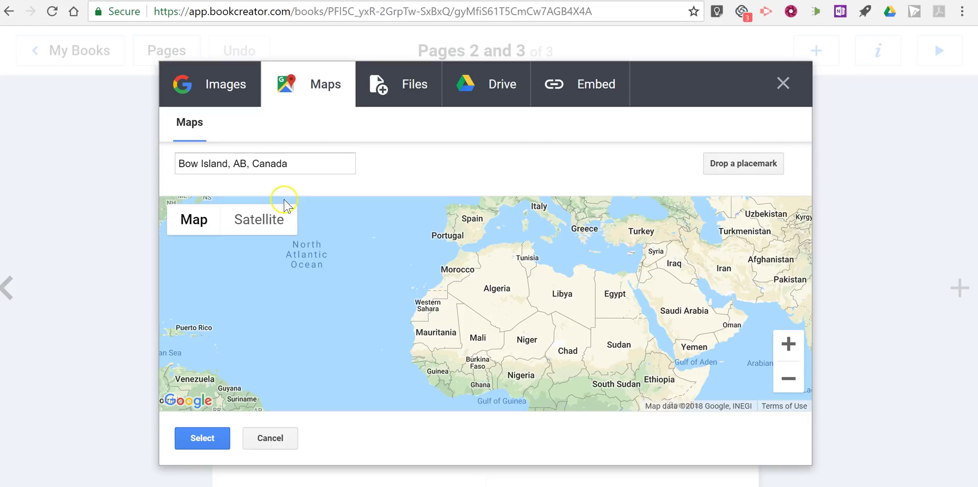
pyautogui.click(202, 438)
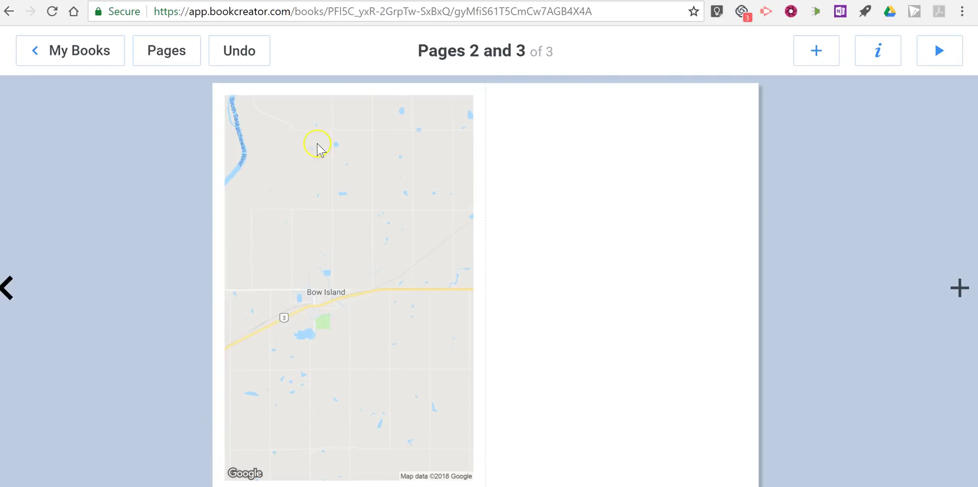
# Shorten the map from its top edge to about 405 px tall
pyautogui.click(317, 149)
pyautogui.moveTo(351, 97); pyautogui.dragTo(349, 236)
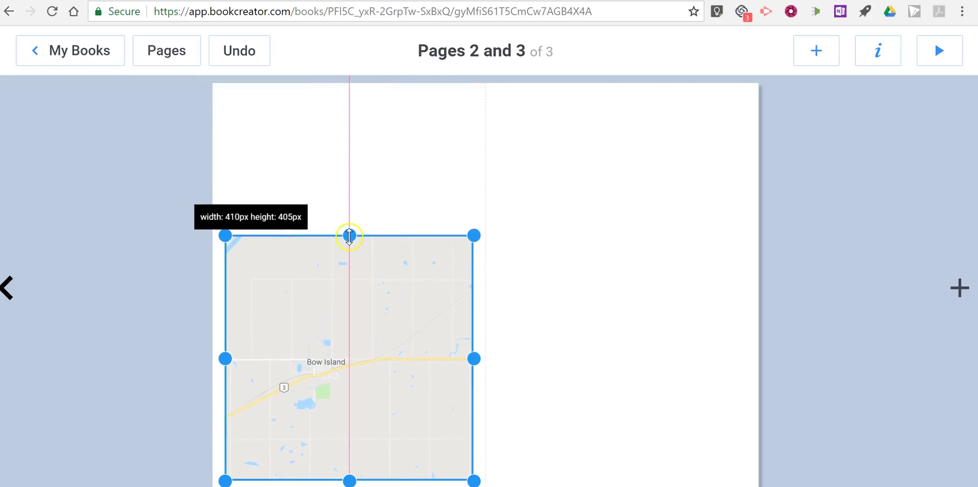
pyautogui.click(316, 178)
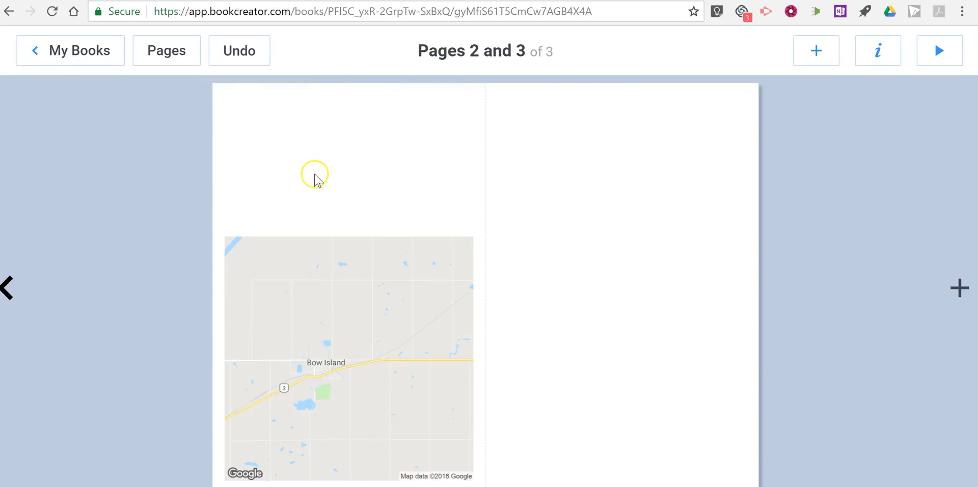
# Add the caption 'The cover picture was taken in Bow Island, AB. Click the map to learn more.'
pyautogui.click(828, 62)
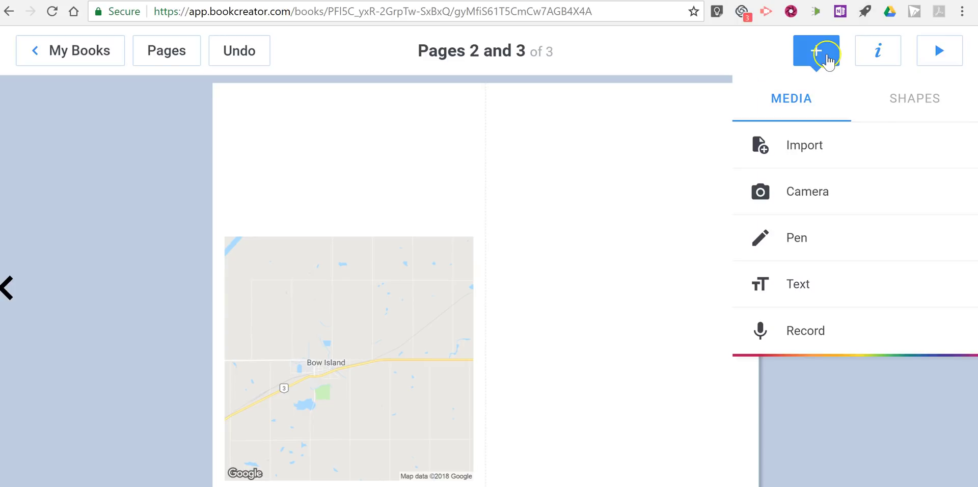
pyautogui.click(826, 294)
pyautogui.write('IThe co')
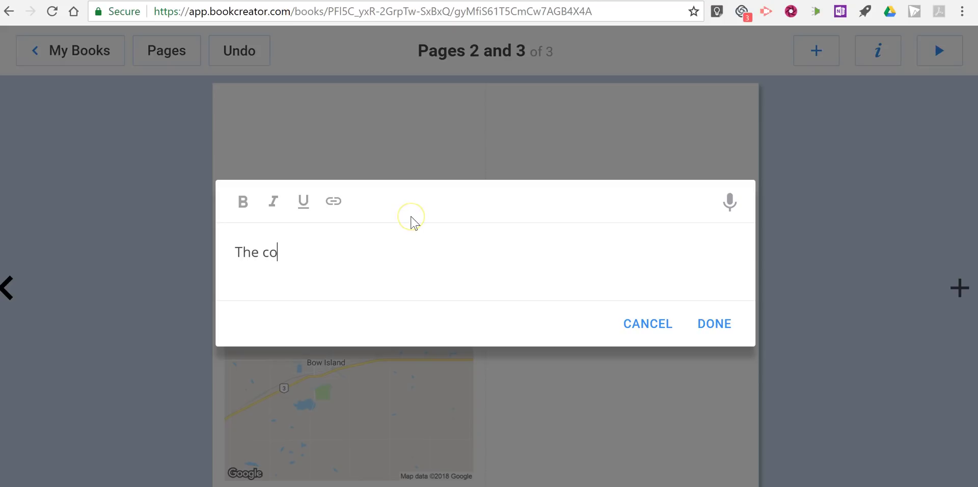
pyautogui.write('ver i')
pyautogui.press('BackSpace')
pyautogui.write('picture was taken in ')
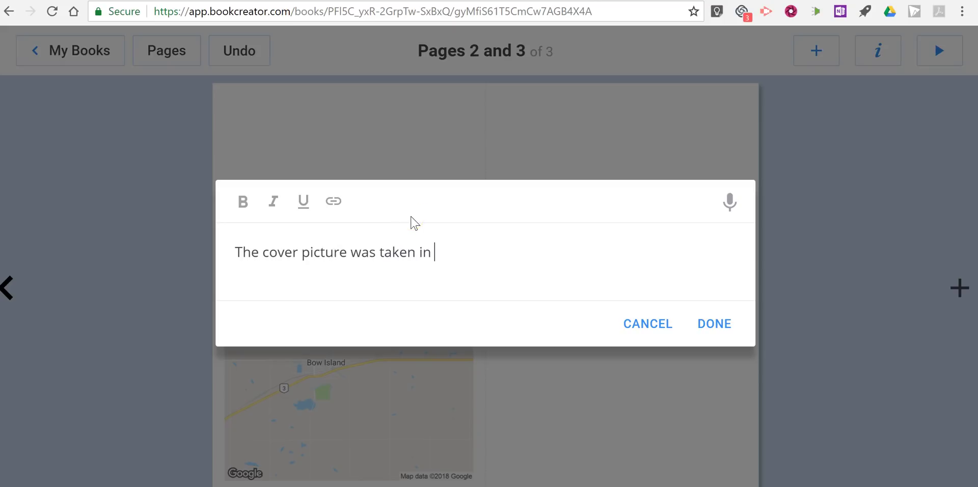
pyautogui.write('Bow Island, AB. ')
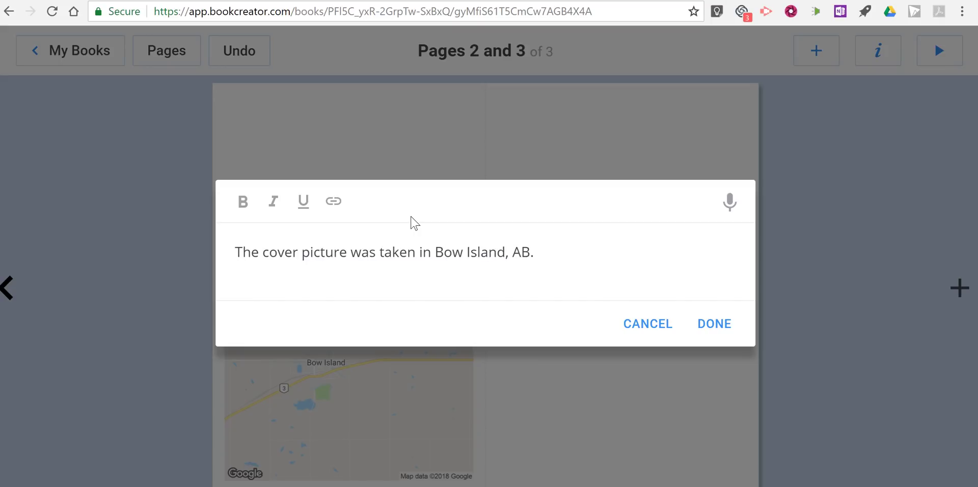
pyautogui.write('Click the ma')
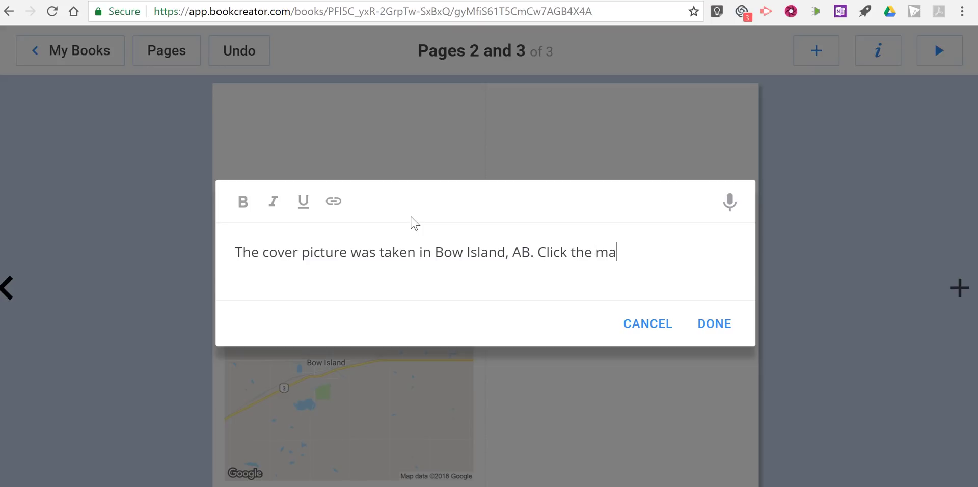
pyautogui.write('p to learn more.')
pyautogui.click(713, 324)
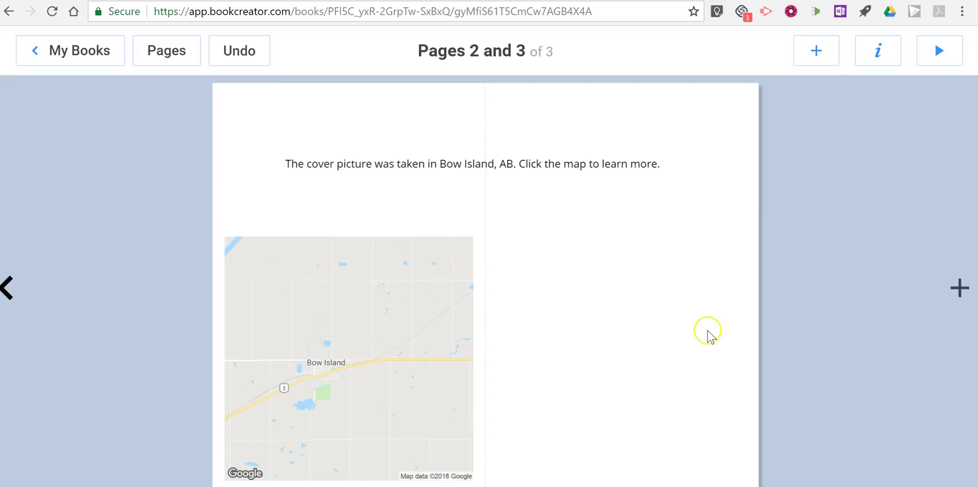
# Resize the caption to wrap on three lines, set it to size 28, and move it above the map
pyautogui.moveTo(675, 164); pyautogui.dragTo(428, 187)
pyautogui.moveTo(273, 188); pyautogui.dragTo(231, 188)
pyautogui.doubleClick(312, 193)
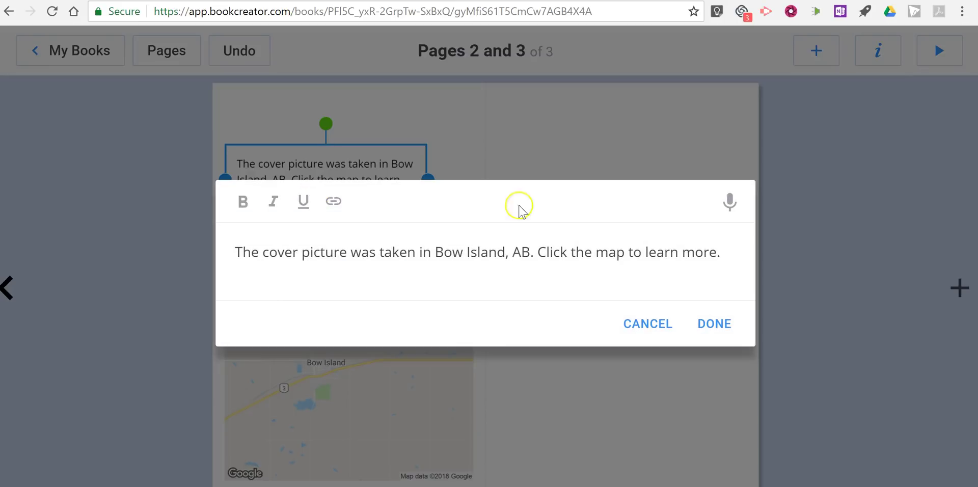
pyautogui.click(720, 329)
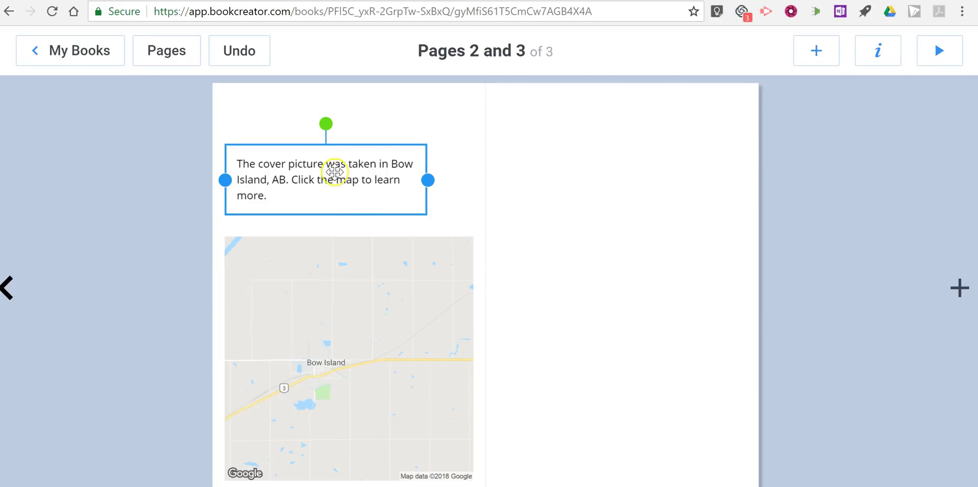
pyautogui.click(883, 53)
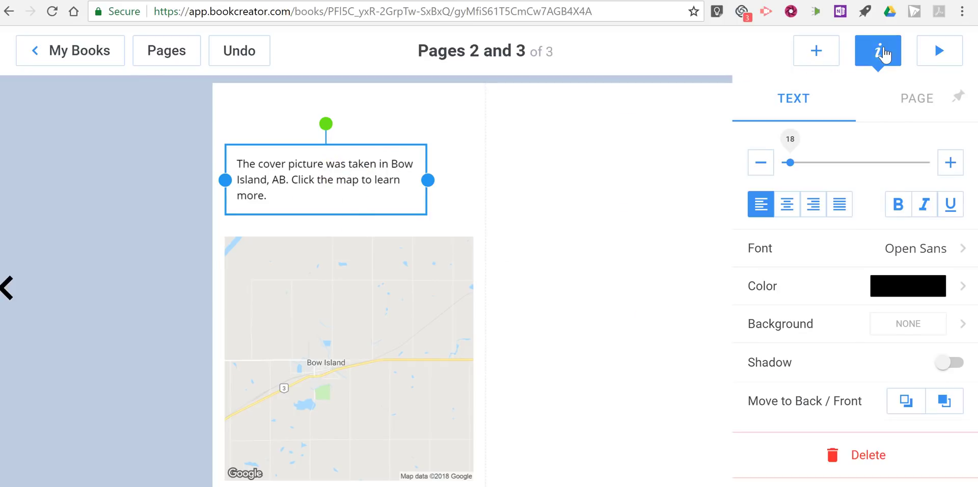
pyautogui.moveTo(790, 163); pyautogui.dragTo(798, 168)
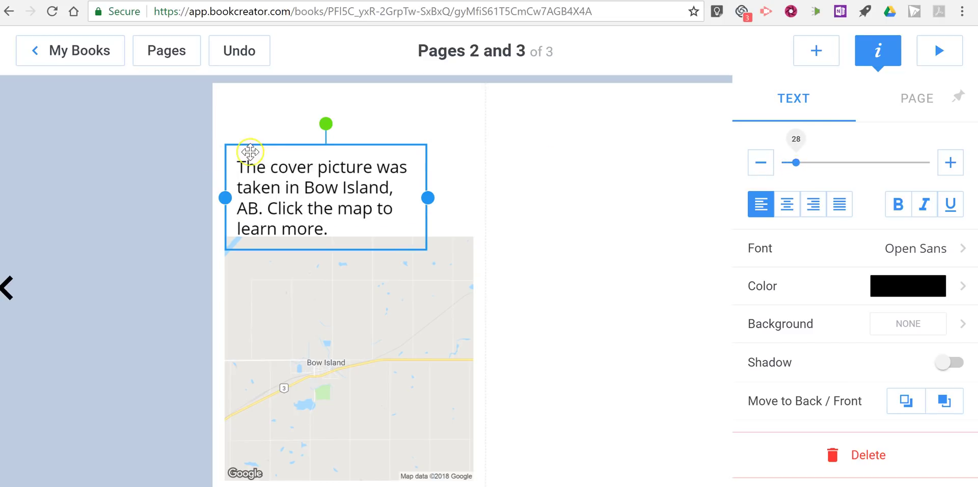
pyautogui.moveTo(332, 144); pyautogui.dragTo(333, 133)
pyautogui.click(609, 179)
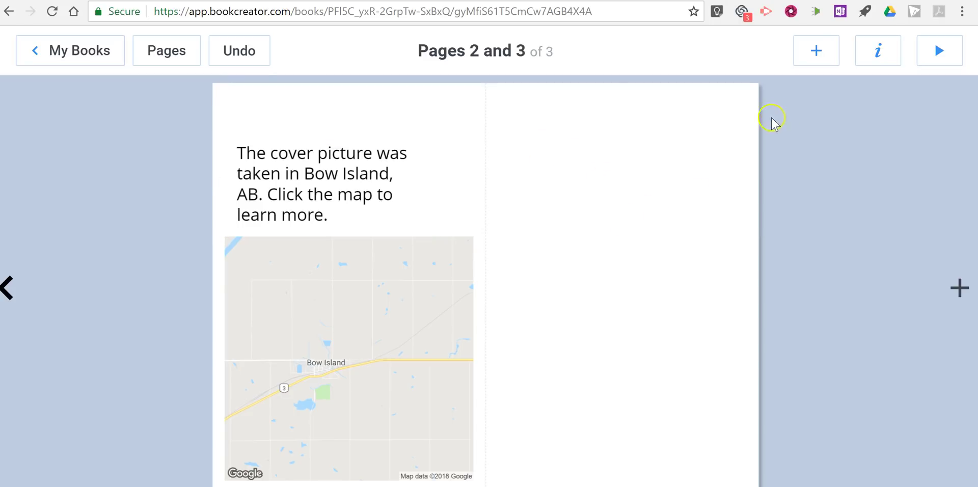
# In the Import dialog, try Google Drive, then go to the Embed tab's code box
pyautogui.click(820, 61)
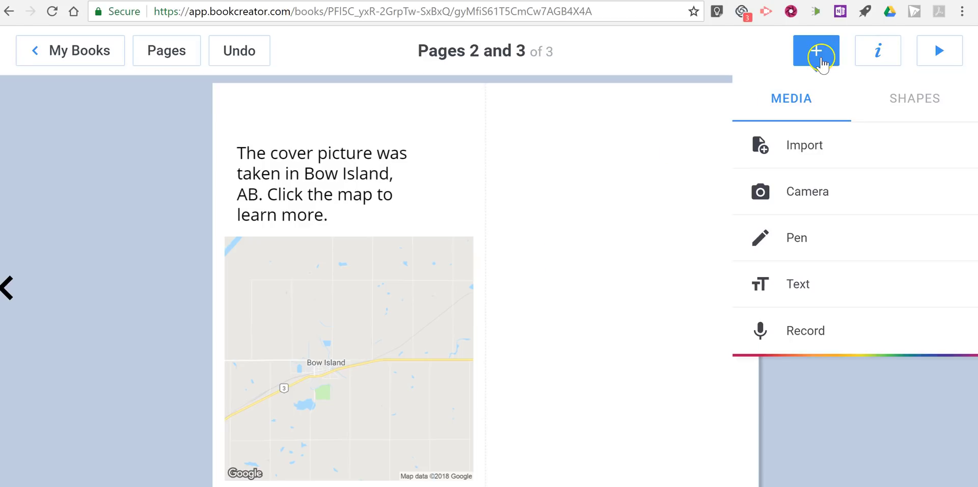
pyautogui.click(820, 153)
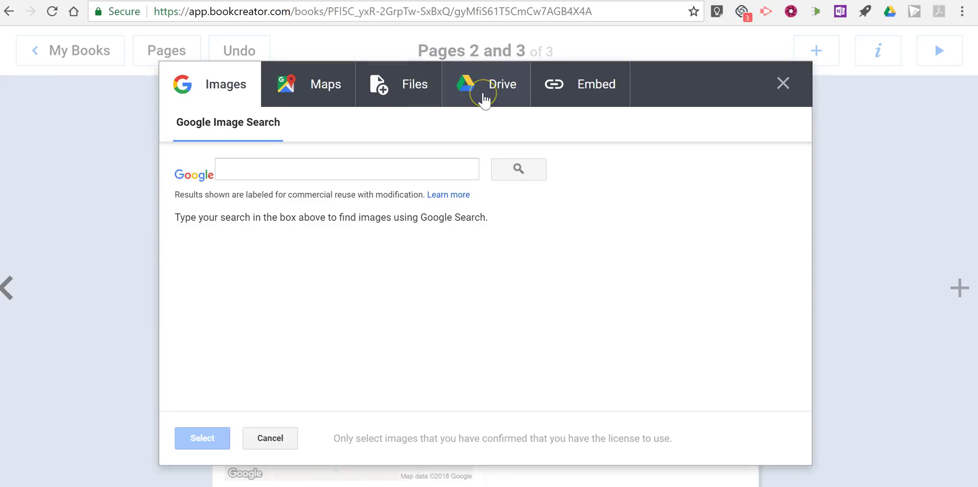
pyautogui.click(484, 101)
pyautogui.click(486, 284)
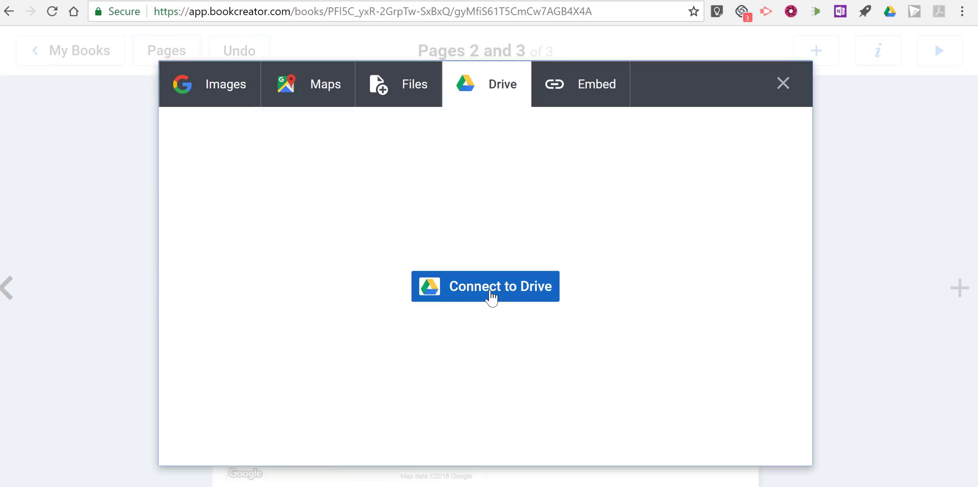
pyautogui.click(589, 96)
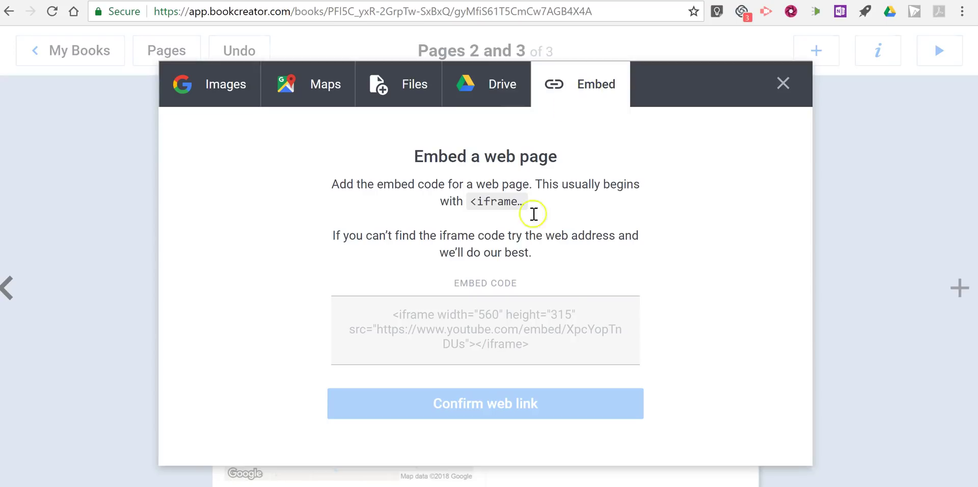
pyautogui.click(494, 350)
# Copy the iframe embed code of 'Why Do Some Animals Eat Poop?' and paste it into Embed Code
pyautogui.hotkey('ctrl', 'Tab')
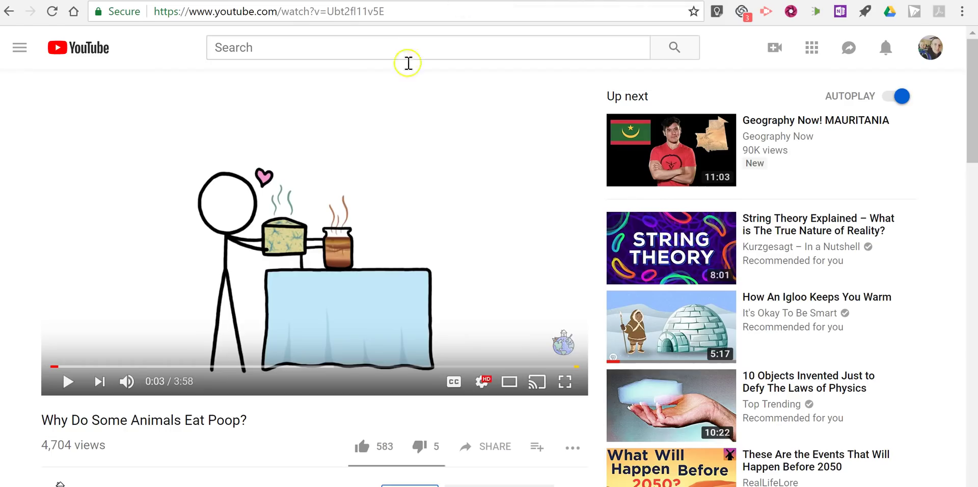
pyautogui.scroll(-6, 179, 193)
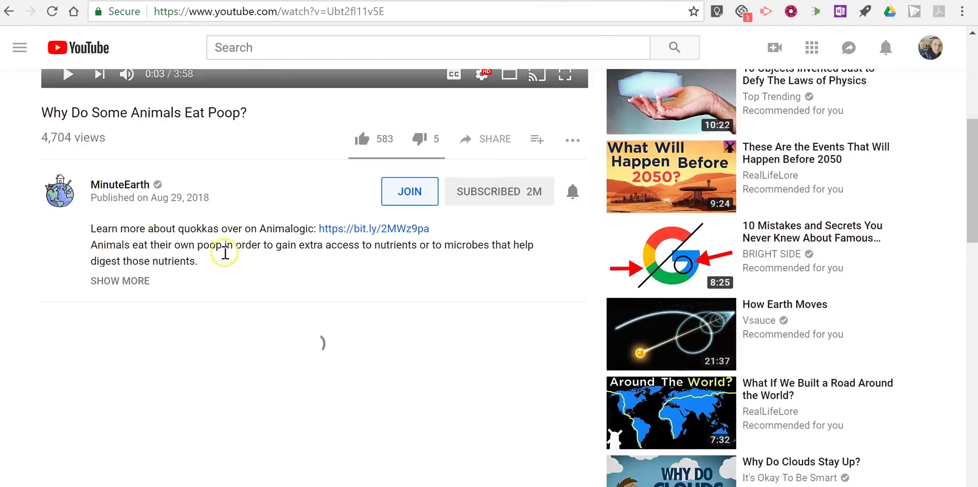
pyautogui.click(492, 144)
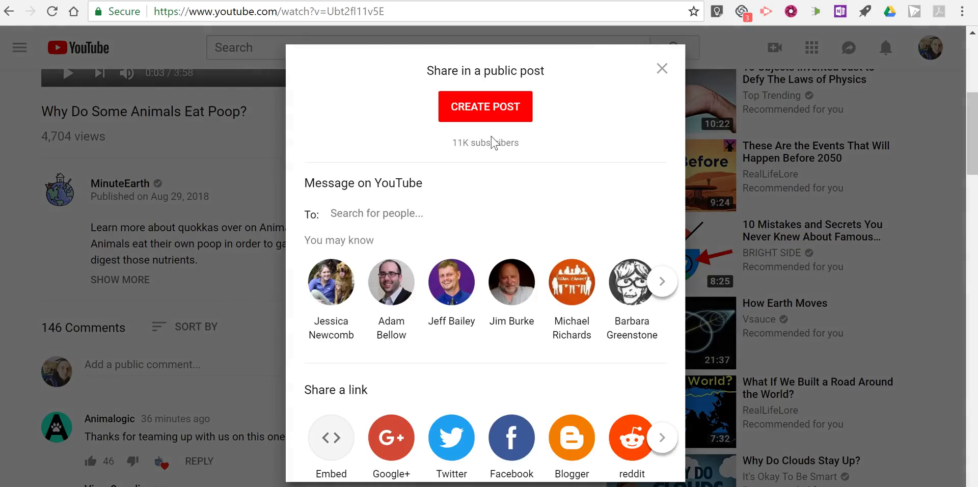
pyautogui.click(332, 440)
pyautogui.click(670, 221)
pyautogui.hotkey('ctrl', 'c')
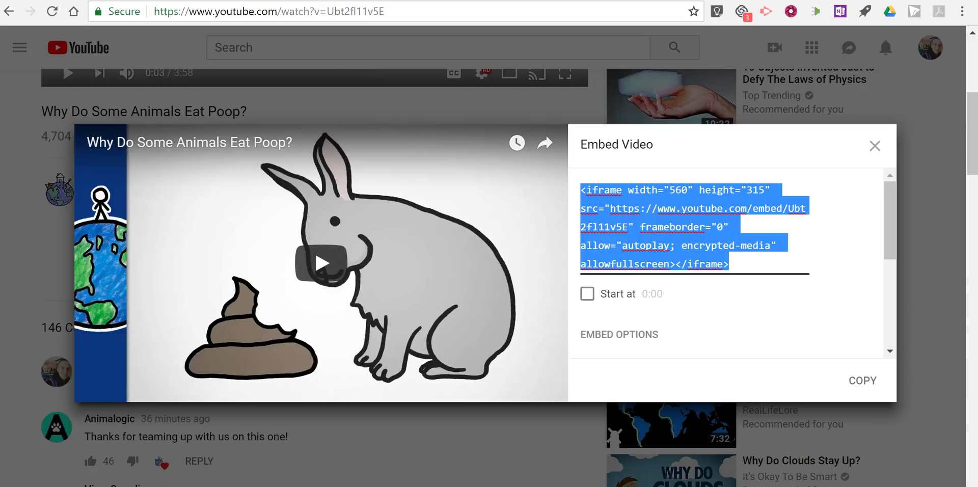
pyautogui.hotkey('ctrl', 'Tab')
pyautogui.click(401, 326)
pyautogui.hotkey('ctrl', 'v')
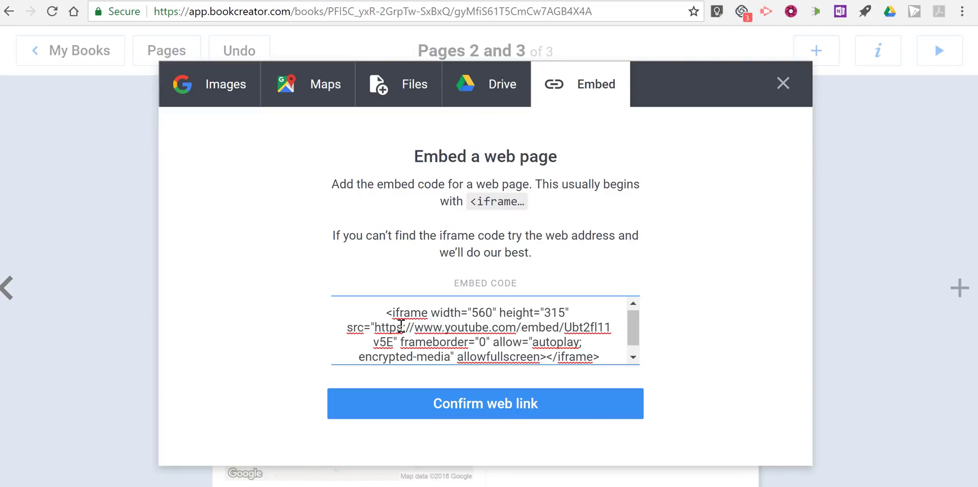
# Add the video to the book and resize it to 412×232 on the right page beside the map
pyautogui.click(462, 402)
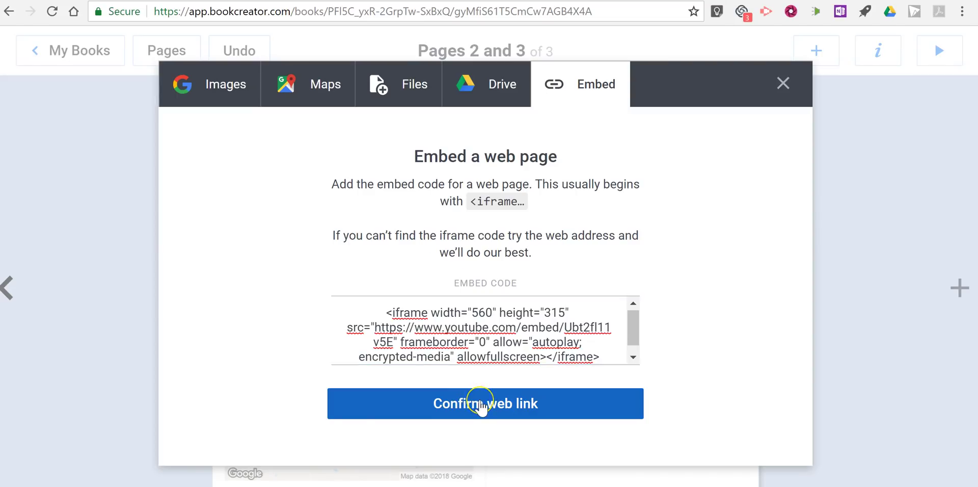
pyautogui.click(527, 423)
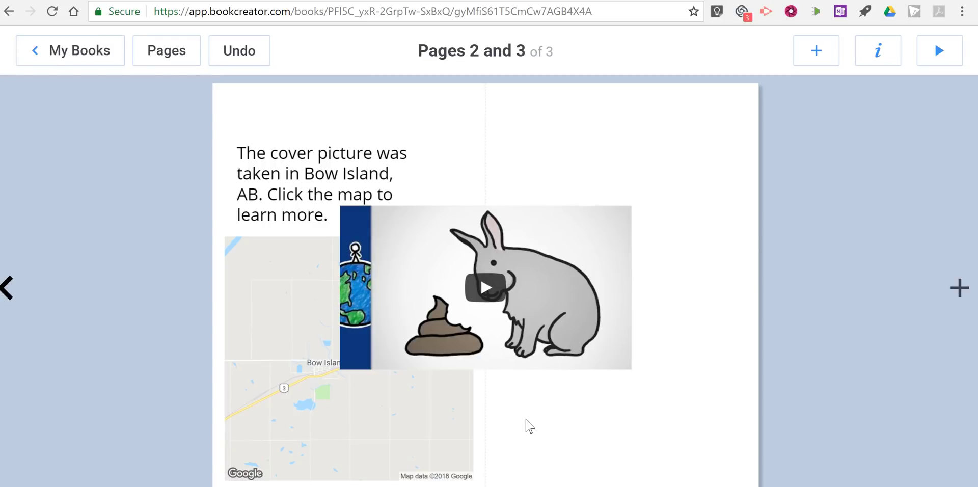
pyautogui.moveTo(478, 230); pyautogui.dragTo(607, 232)
pyautogui.moveTo(469, 367); pyautogui.dragTo(505, 347)
pyautogui.moveTo(564, 289); pyautogui.dragTo(562, 300)
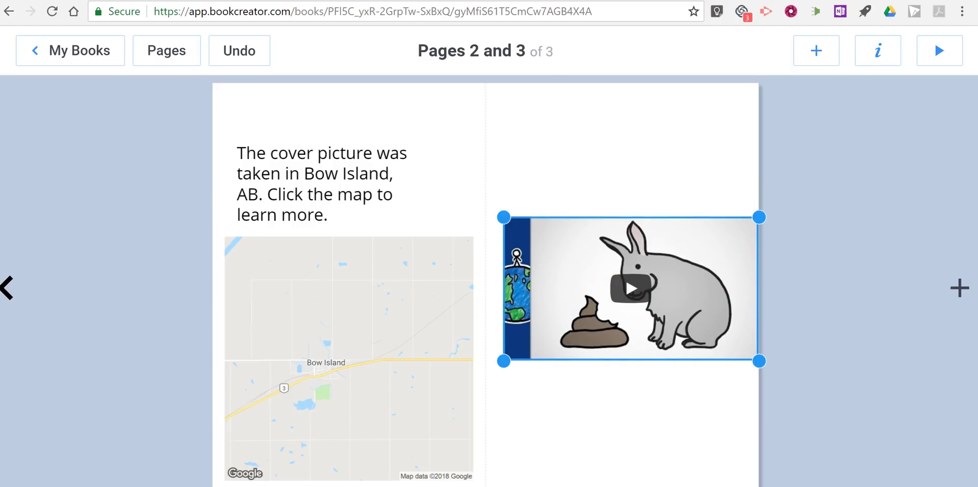
pyautogui.click(959, 288)
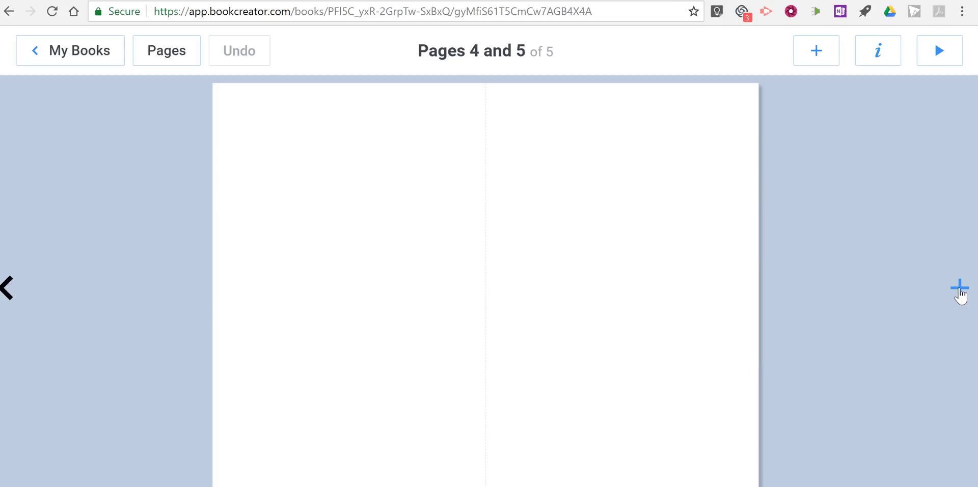
pyautogui.click(818, 55)
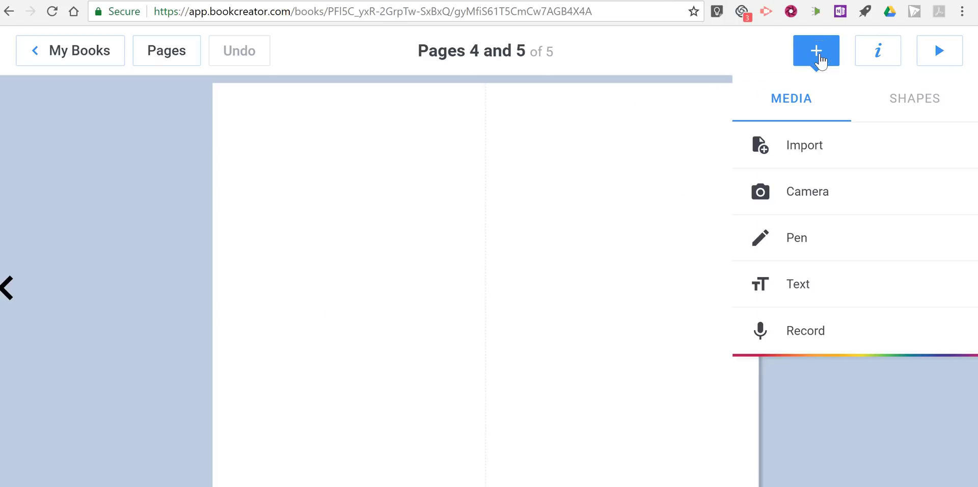
pyautogui.click(816, 207)
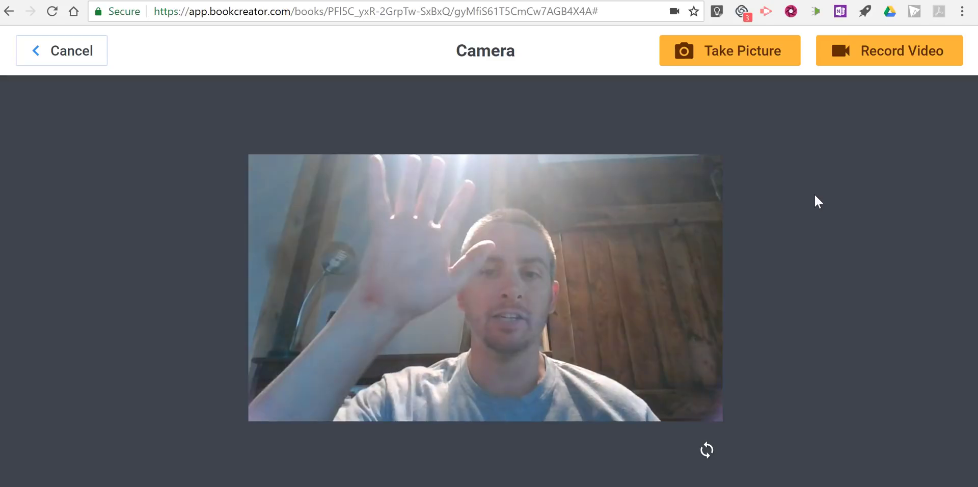
pyautogui.click(862, 114)
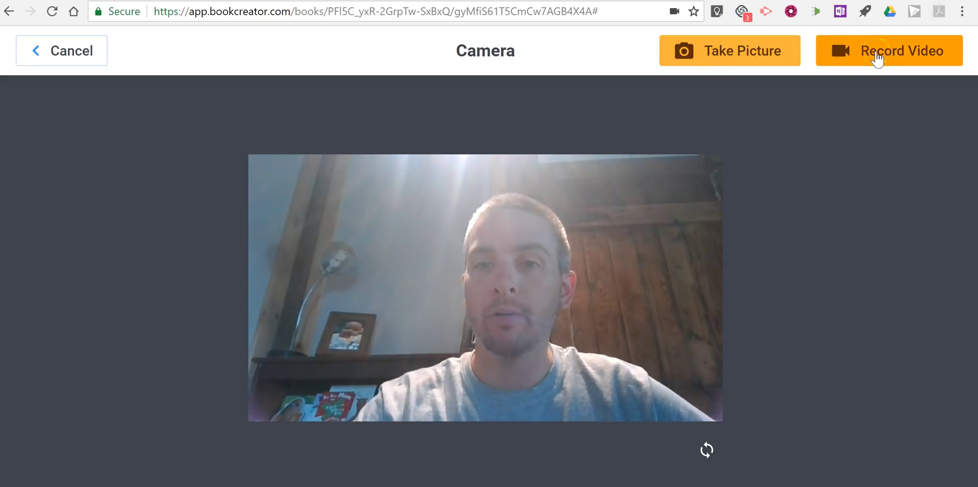
pyautogui.click(72, 47)
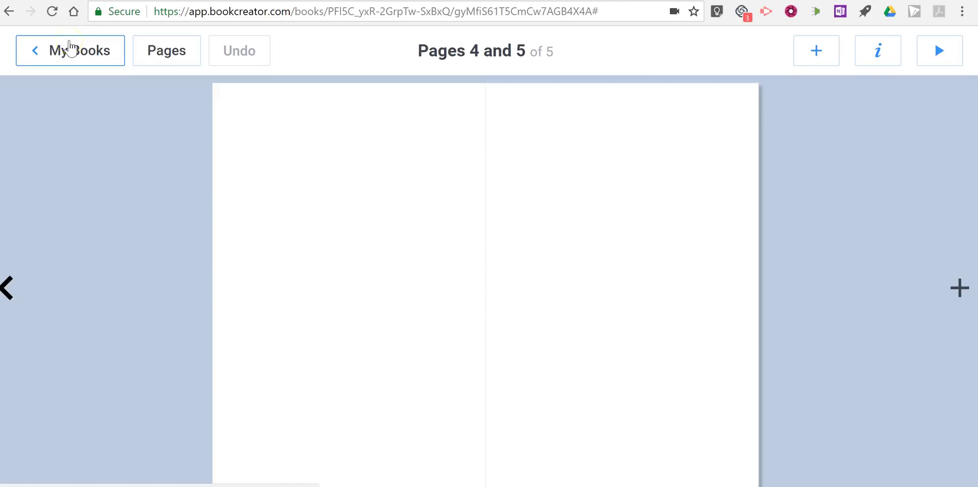
# Draw an orange stick figure with head, body, leg, arms, eyes and zig-zag hair on page 4
pyautogui.click(323, 270)
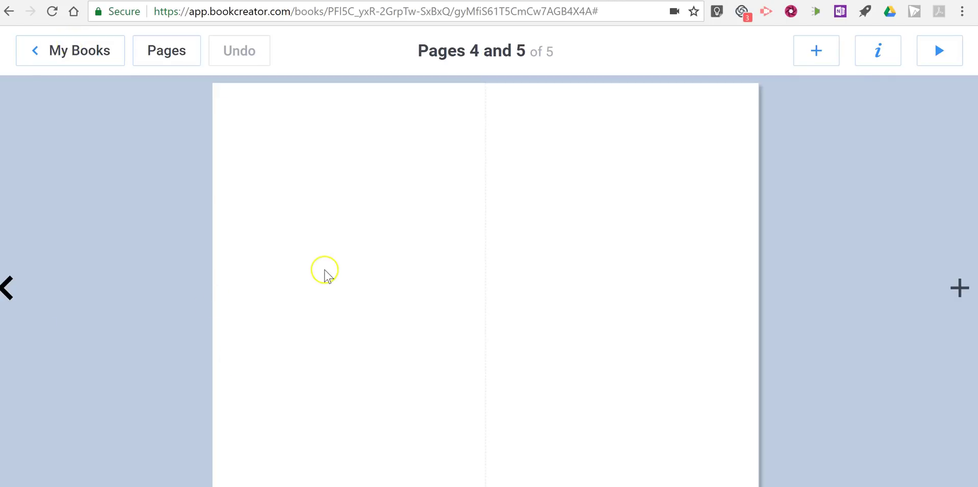
pyautogui.click(812, 54)
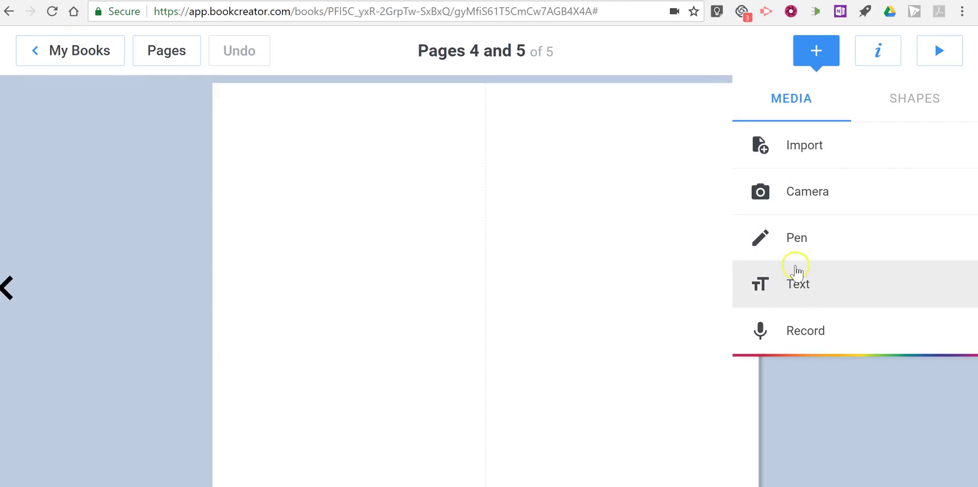
pyautogui.click(801, 250)
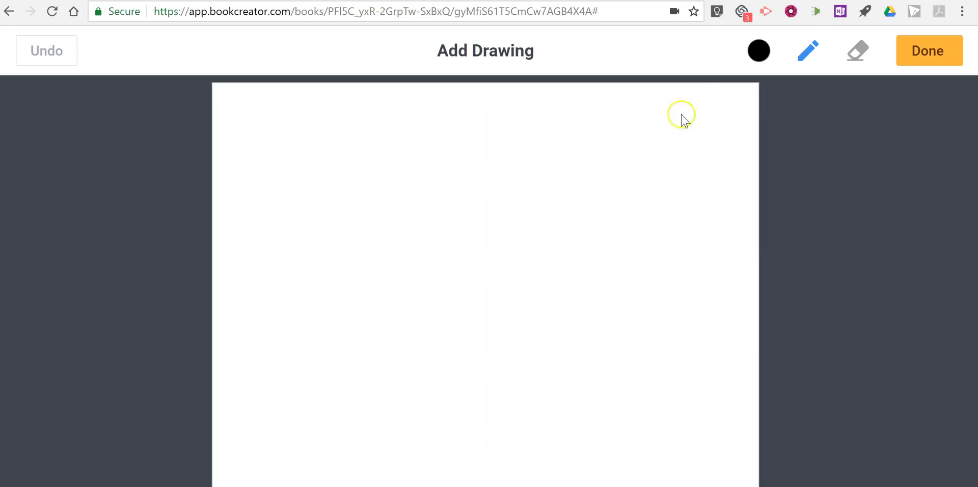
pyautogui.click(764, 52)
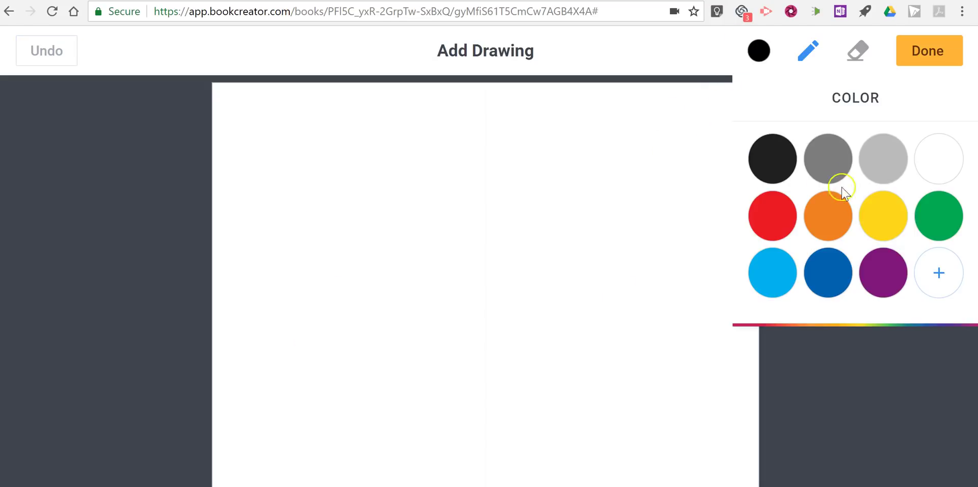
pyautogui.click(827, 214)
pyautogui.moveTo(308, 225)
pyautogui.mouseDown()
pyautogui.moveTo(329, 320)
pyautogui.moveTo(305, 206)
pyautogui.mouseUp()
pyautogui.moveTo(314, 317)
pyautogui.mouseDown()
pyautogui.moveTo(310, 404)
pyautogui.moveTo(342, 475)
pyautogui.mouseUp()
pyautogui.moveTo(311, 406); pyautogui.dragTo(255, 437)
pyautogui.moveTo(311, 350)
pyautogui.mouseDown()
pyautogui.moveTo(348, 350)
pyautogui.moveTo(275, 318)
pyautogui.mouseUp()
pyautogui.moveTo(292, 246); pyautogui.dragTo(320, 265)
pyautogui.moveTo(355, 254)
pyautogui.mouseDown()
pyautogui.moveTo(349, 267)
pyautogui.moveTo(366, 255)
pyautogui.moveTo(350, 251)
pyautogui.moveTo(299, 299)
pyautogui.moveTo(348, 301)
pyautogui.mouseUp()
pyautogui.moveTo(267, 224)
pyautogui.mouseDown()
pyautogui.moveTo(398, 227)
pyautogui.moveTo(411, 249)
pyautogui.mouseUp()
# Finish the drawing and shrink it to about 200×330 px
pyautogui.click(925, 68)
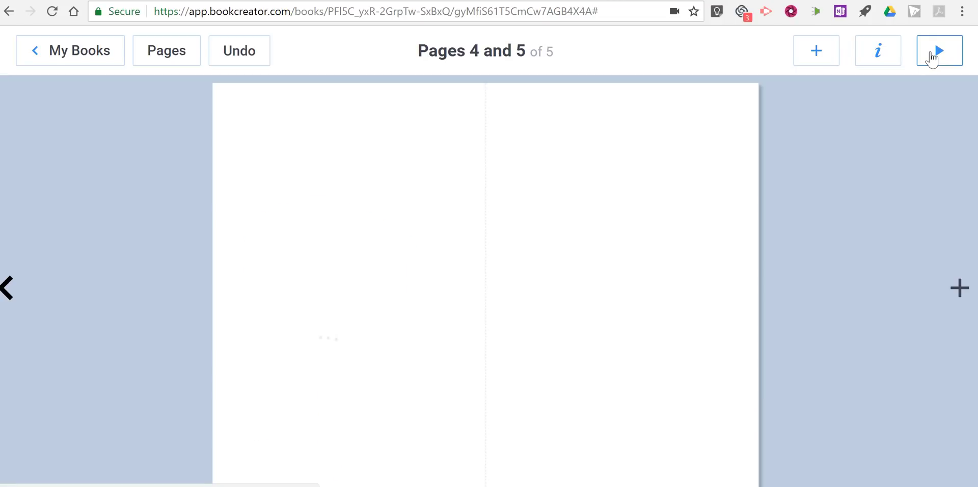
pyautogui.click(326, 283)
pyautogui.moveTo(413, 200)
pyautogui.mouseDown()
pyautogui.moveTo(359, 286)
pyautogui.moveTo(378, 258)
pyautogui.mouseUp()
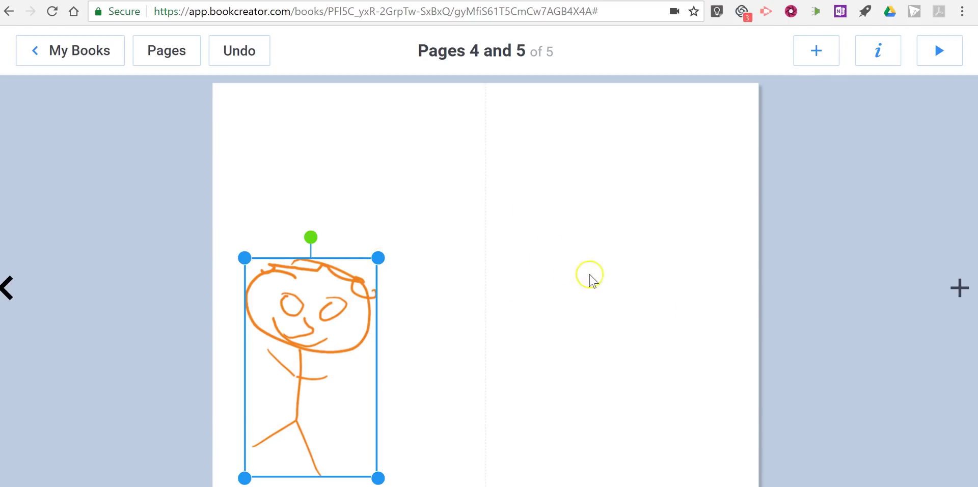
# Record a voice clip and place its speaker icon just right of the stick figure's face
pyautogui.click(816, 55)
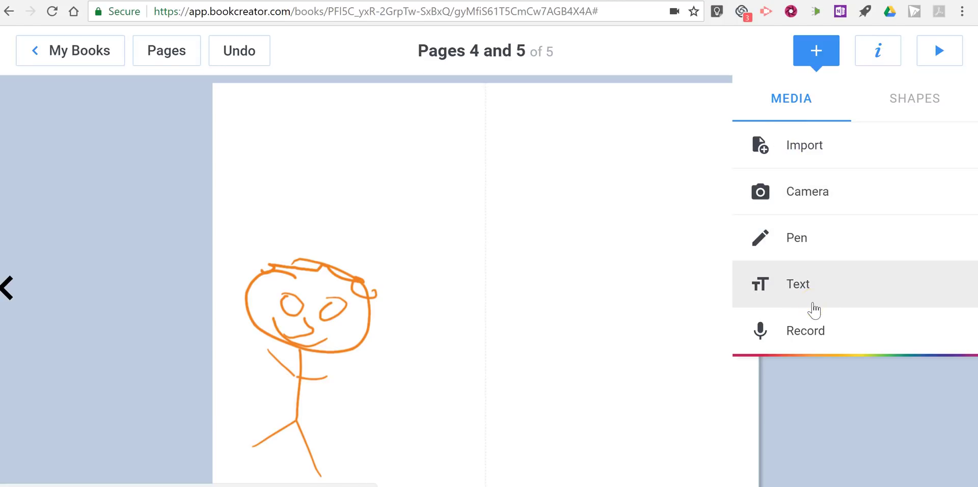
pyautogui.click(810, 342)
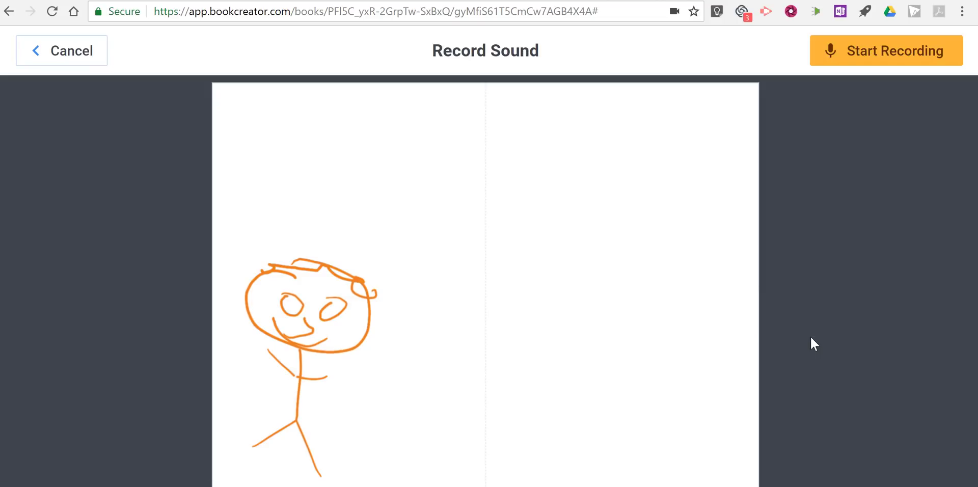
pyautogui.click(874, 54)
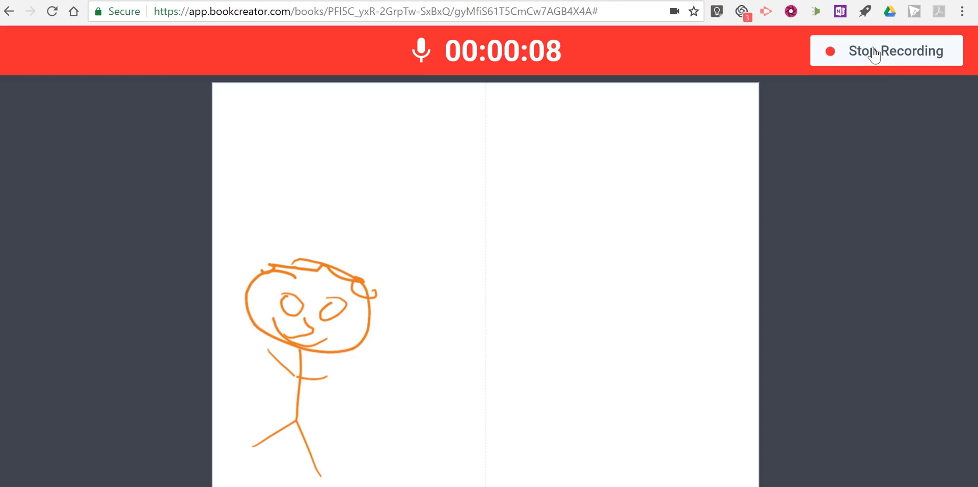
pyautogui.click(874, 53)
pyautogui.click(648, 300)
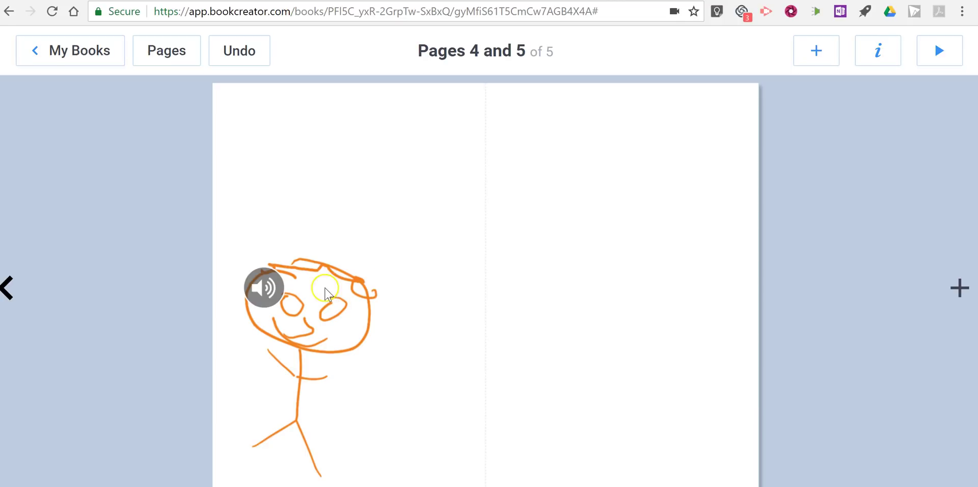
pyautogui.moveTo(263, 286)
pyautogui.mouseDown()
pyautogui.moveTo(383, 347)
pyautogui.moveTo(429, 351)
pyautogui.mouseUp()
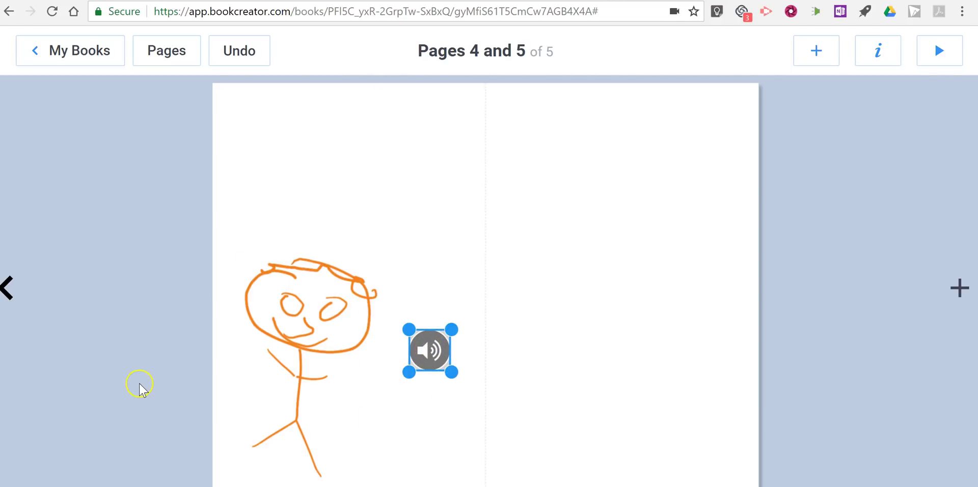
# Insert a thought cloud shape above the figure's head with the text 'Wow! This is a bad drawing!'
pyautogui.click(815, 53)
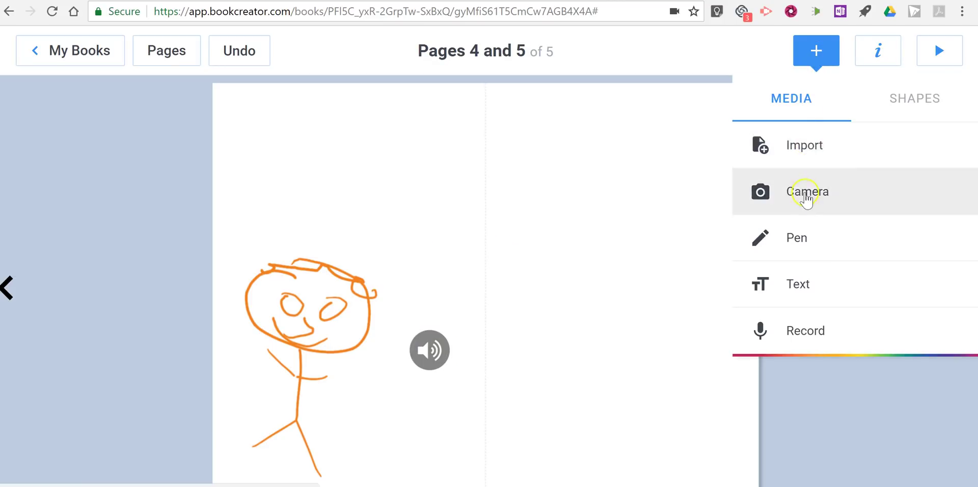
pyautogui.click(913, 102)
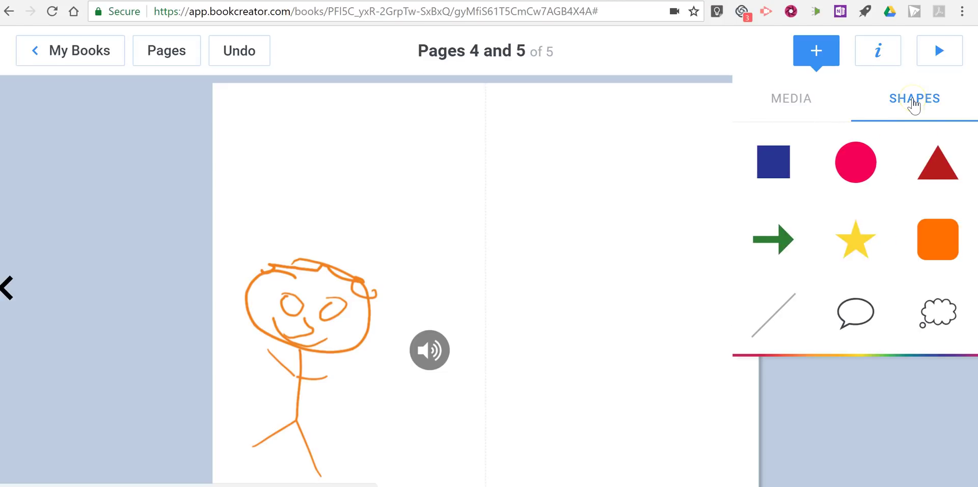
pyautogui.click(857, 313)
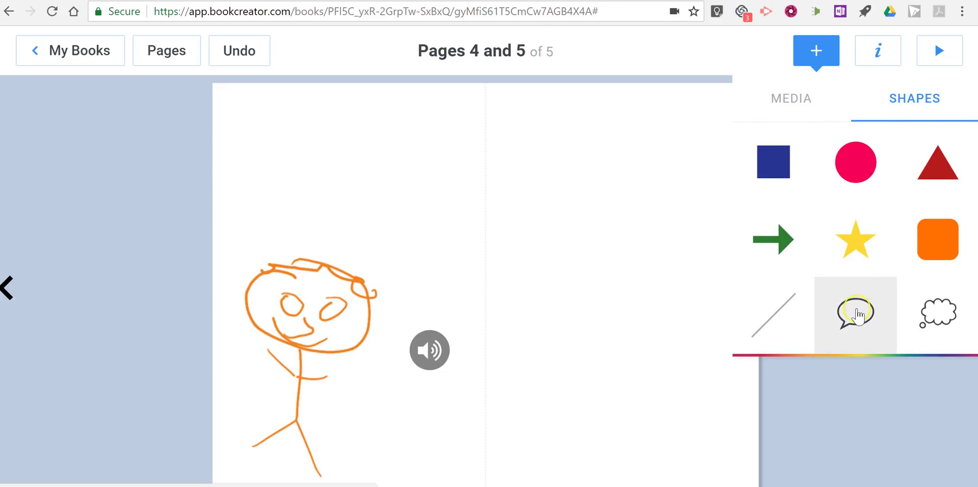
pyautogui.click(933, 320)
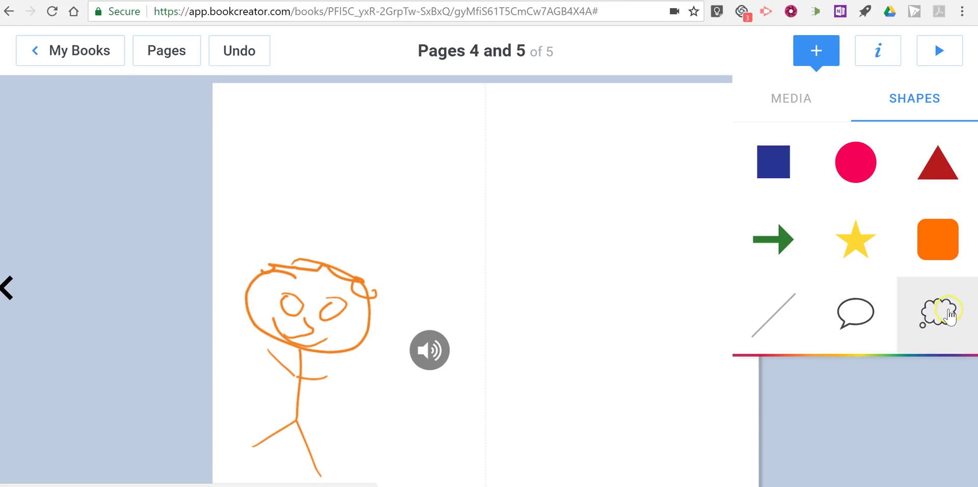
pyautogui.click(947, 311)
pyautogui.moveTo(524, 266); pyautogui.dragTo(444, 134)
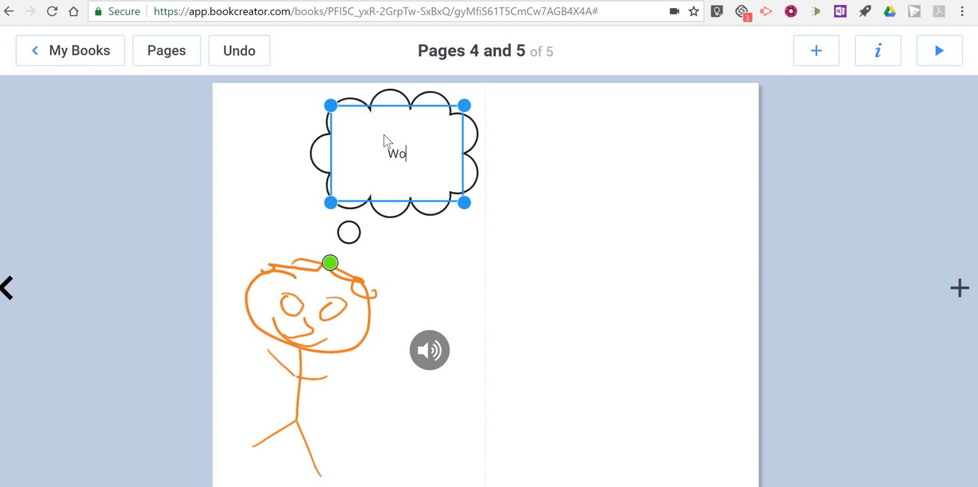
pyautogui.write('! This is a bad drawing!')
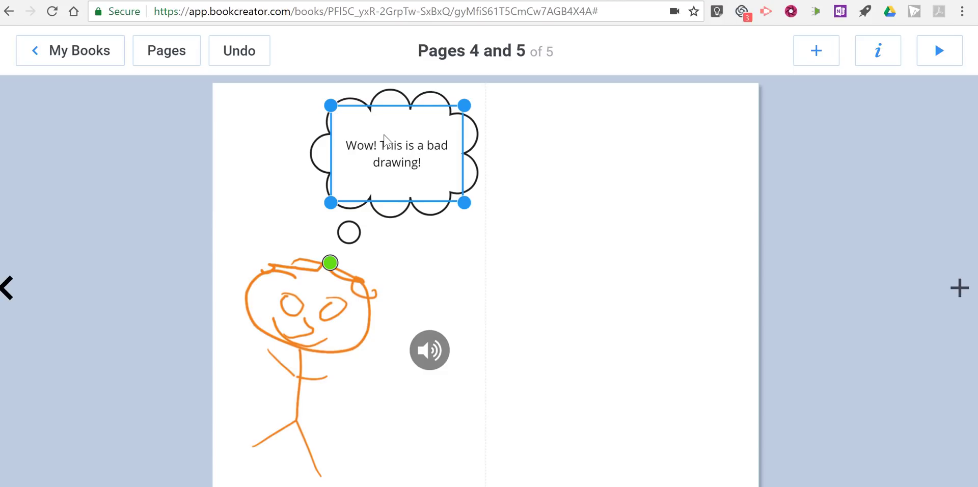
pyautogui.click(273, 207)
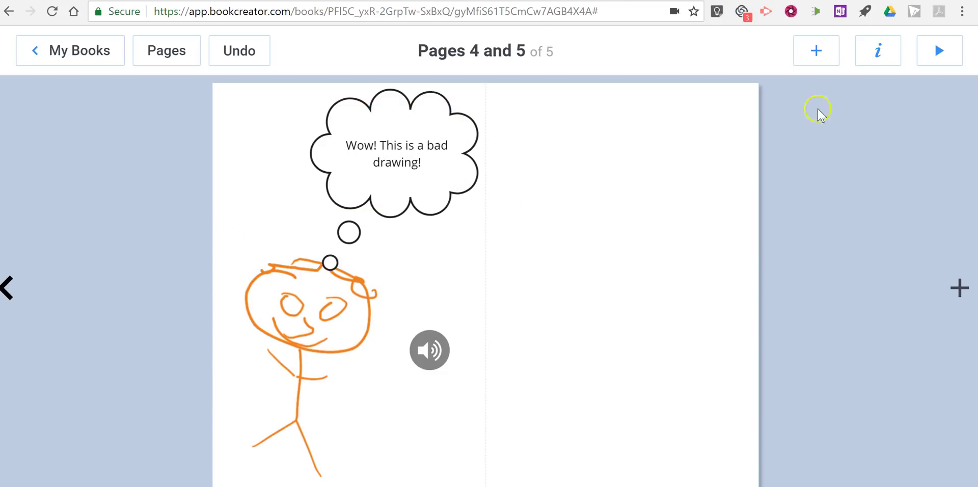
# Try peach, yellow and purple as solid page background colours
pyautogui.click(877, 54)
pyautogui.click(879, 60)
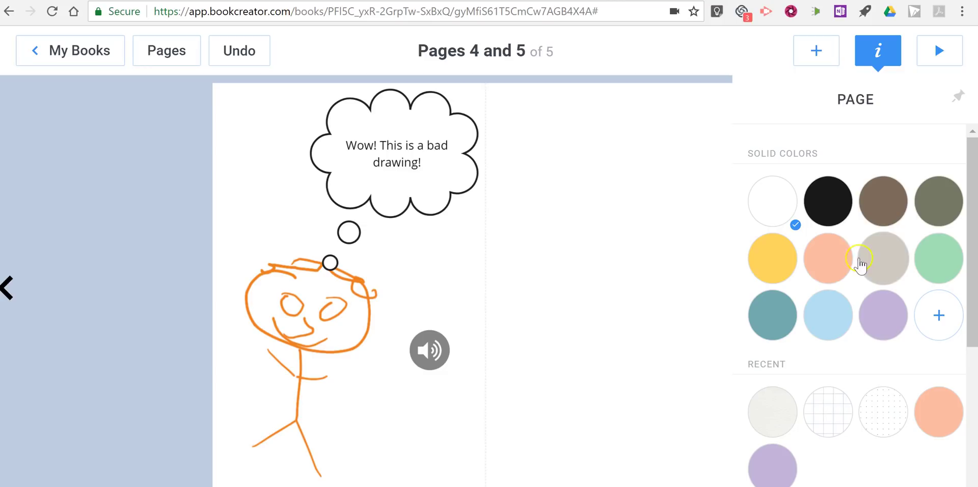
pyautogui.click(835, 262)
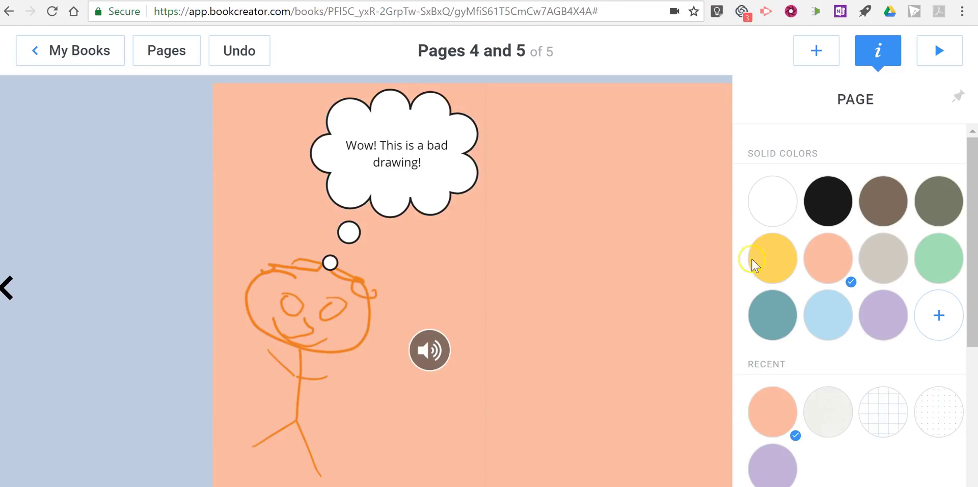
pyautogui.click(769, 260)
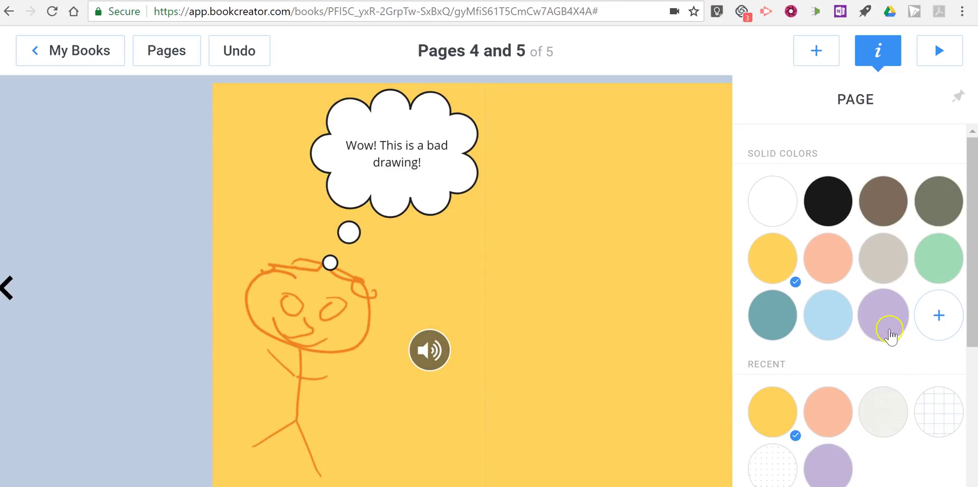
pyautogui.click(886, 333)
pyautogui.scroll(-3, 815, 336)
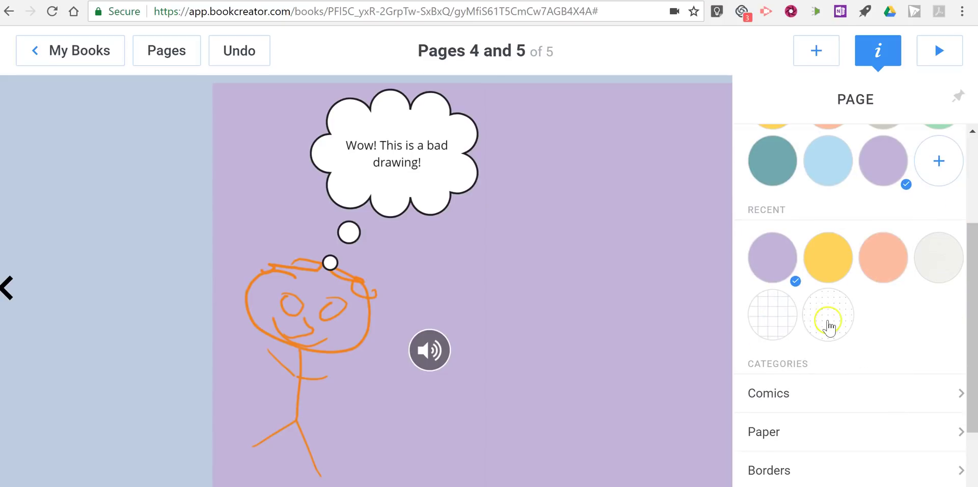
pyautogui.scroll(3, 825, 320)
# Mix a custom light green colour and apply it as the page background
pyautogui.click(937, 319)
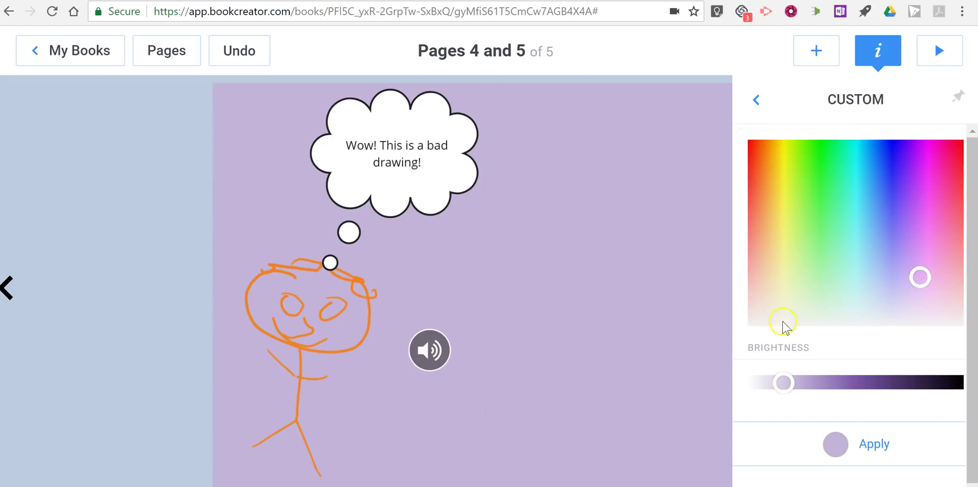
pyautogui.moveTo(784, 385); pyautogui.dragTo(819, 396)
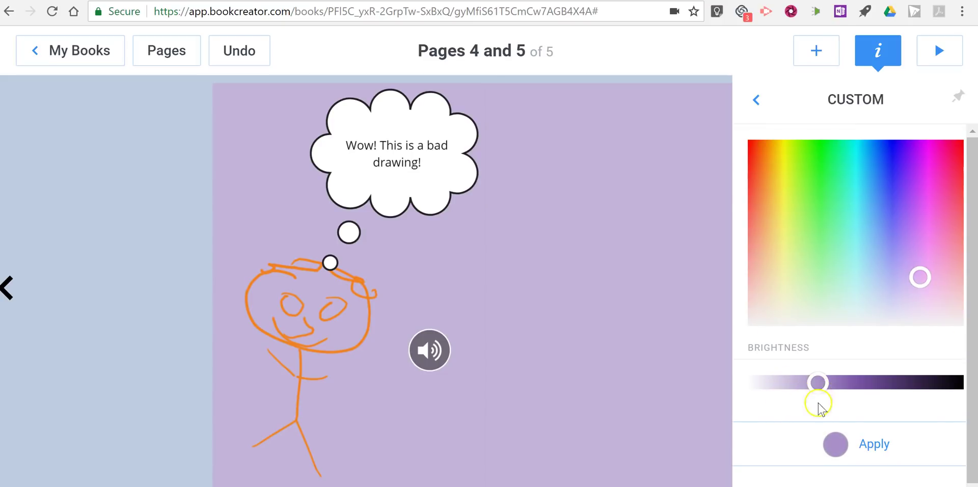
pyautogui.moveTo(921, 285); pyautogui.dragTo(814, 270)
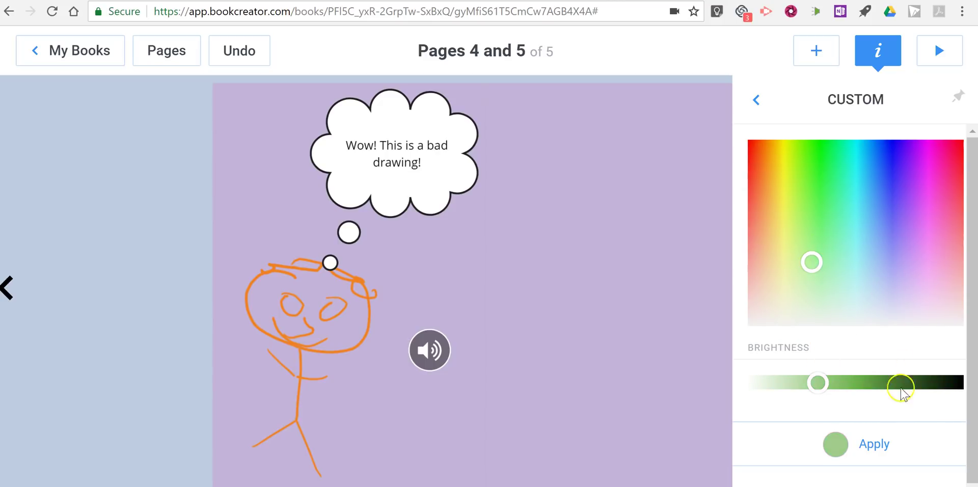
pyautogui.click(872, 442)
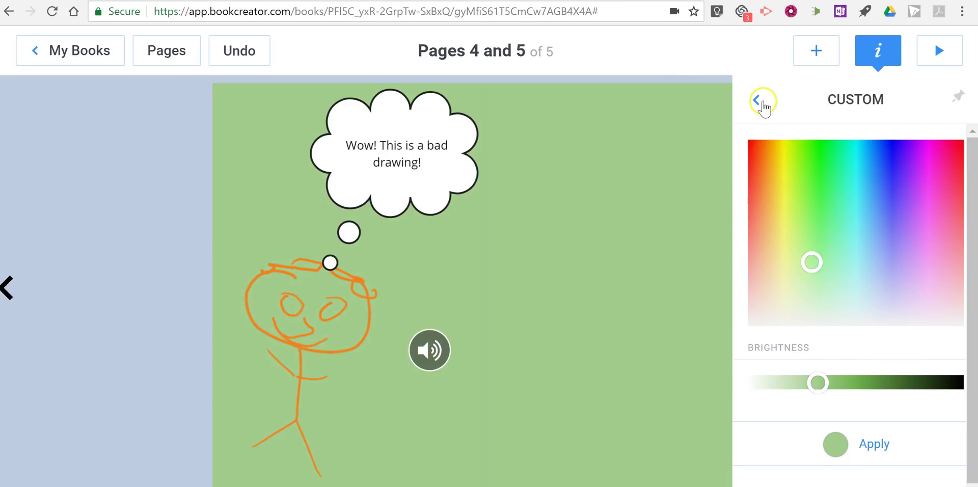
pyautogui.click(757, 100)
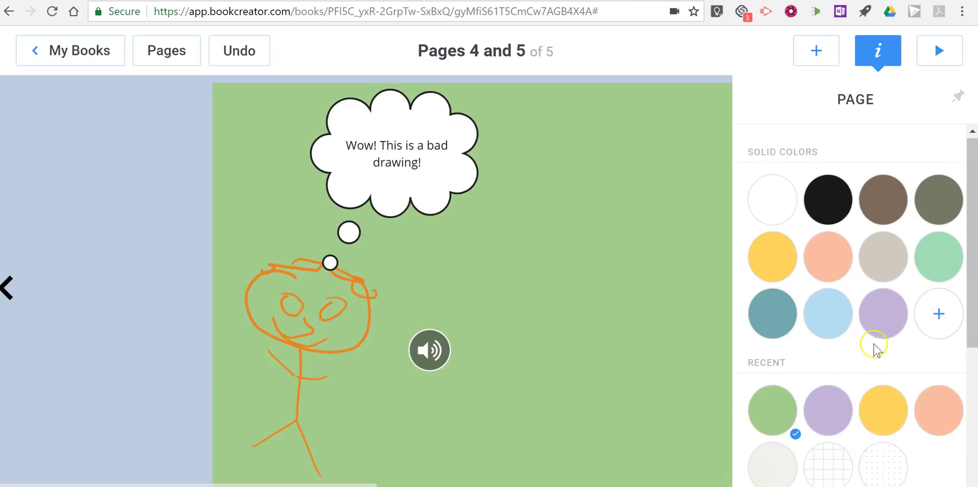
pyautogui.scroll(-5, 872, 349)
pyautogui.scroll(-1, 824, 306)
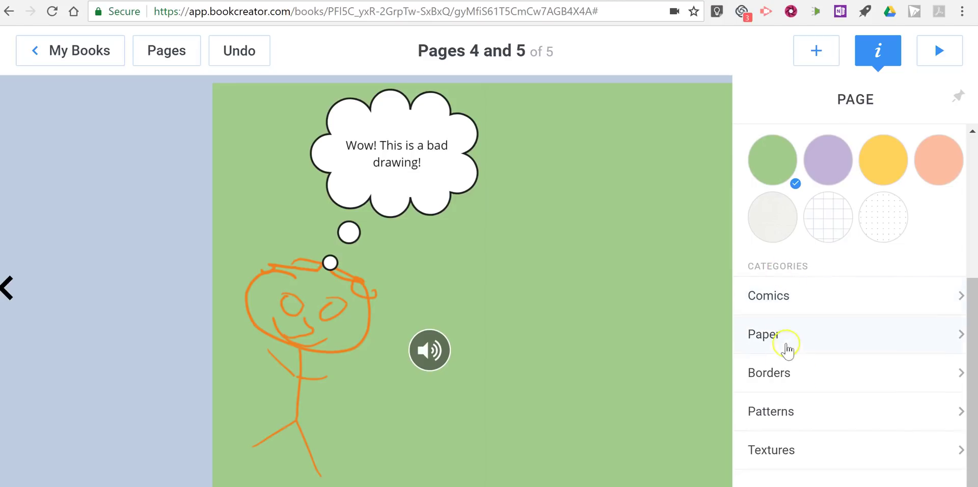
# Try the yellow halftone comic and lined handwriting paper backgrounds
pyautogui.click(799, 297)
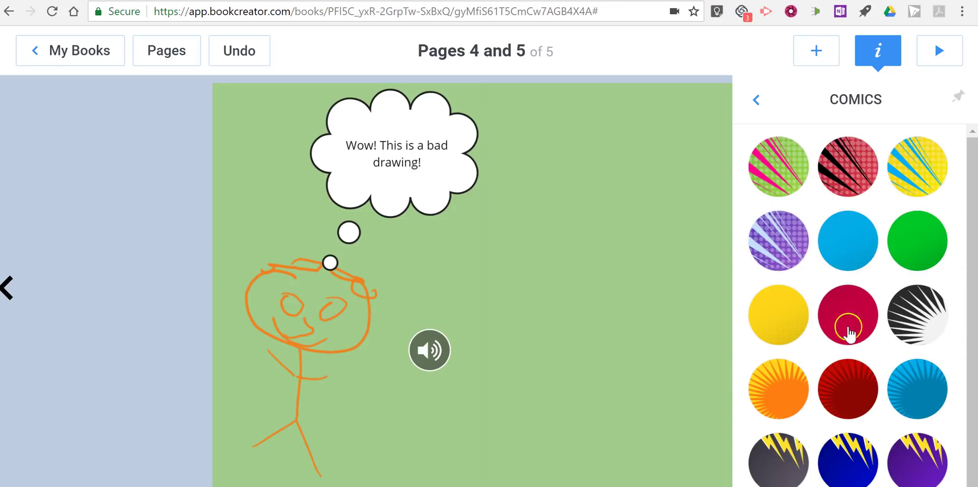
pyautogui.click(779, 319)
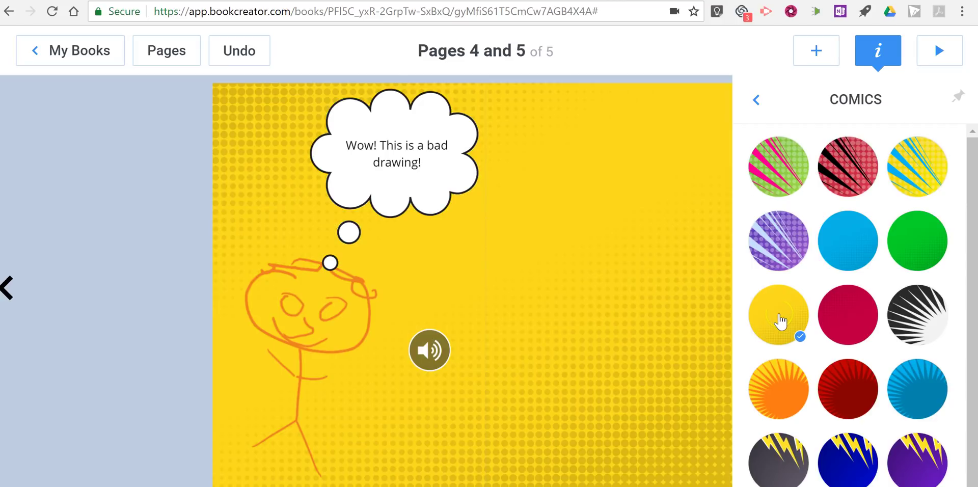
pyautogui.click(756, 100)
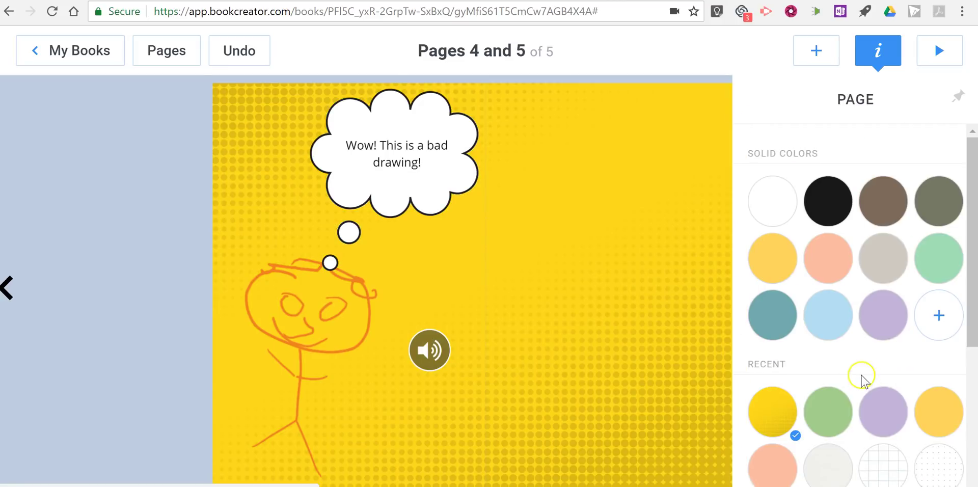
pyautogui.scroll(-5, 860, 376)
pyautogui.click(821, 340)
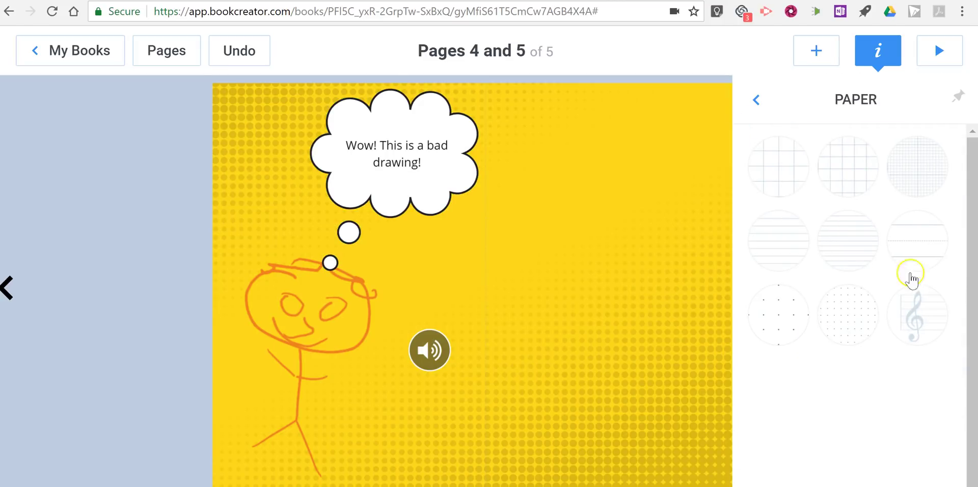
pyautogui.click(922, 236)
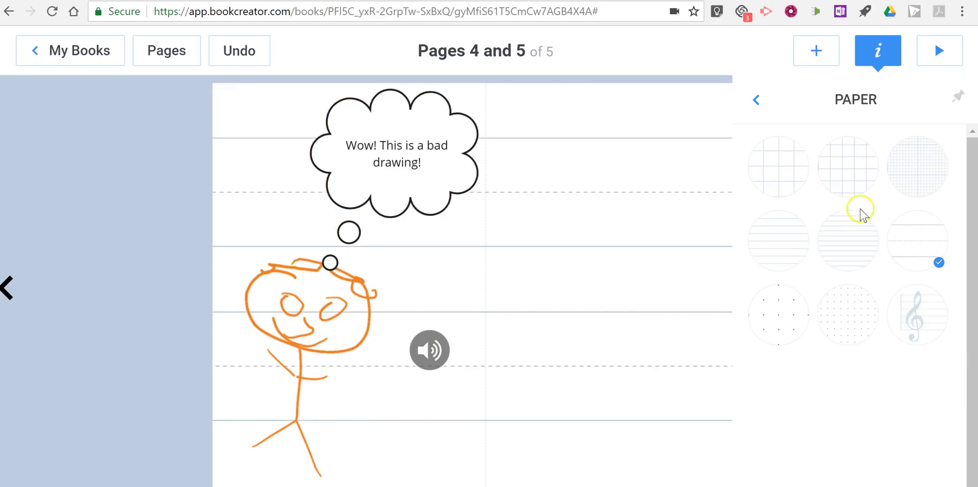
pyautogui.click(764, 108)
# Try the teal polka-dot border and peach polka-dot pattern backgrounds
pyautogui.scroll(-5, 847, 310)
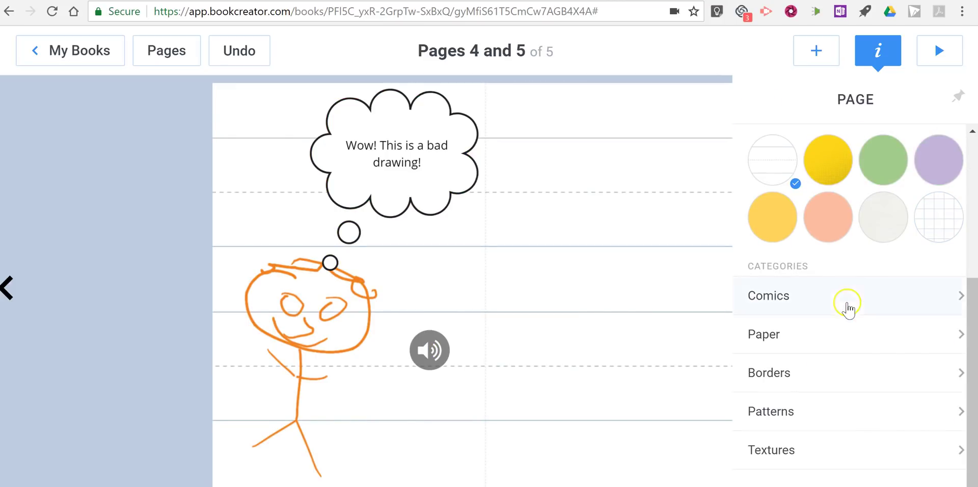
pyautogui.click(835, 363)
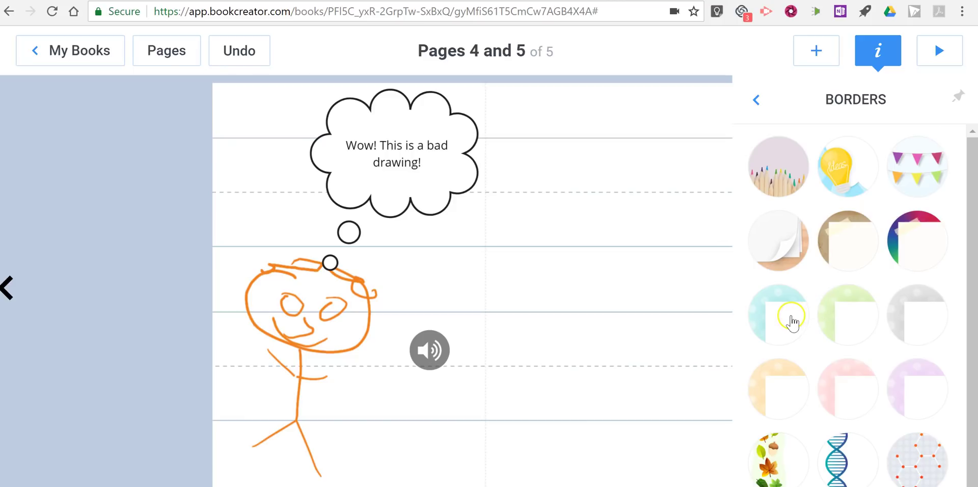
pyautogui.click(791, 322)
pyautogui.click(756, 100)
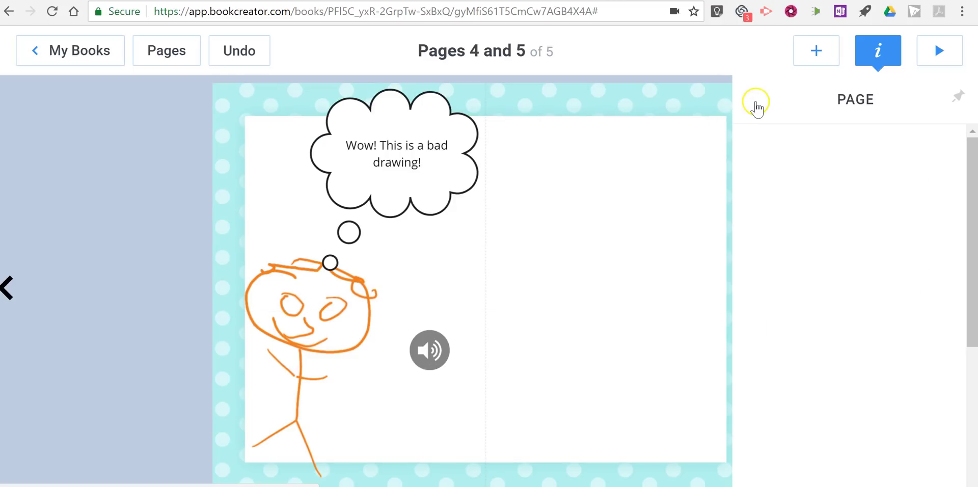
pyautogui.scroll(-5, 830, 318)
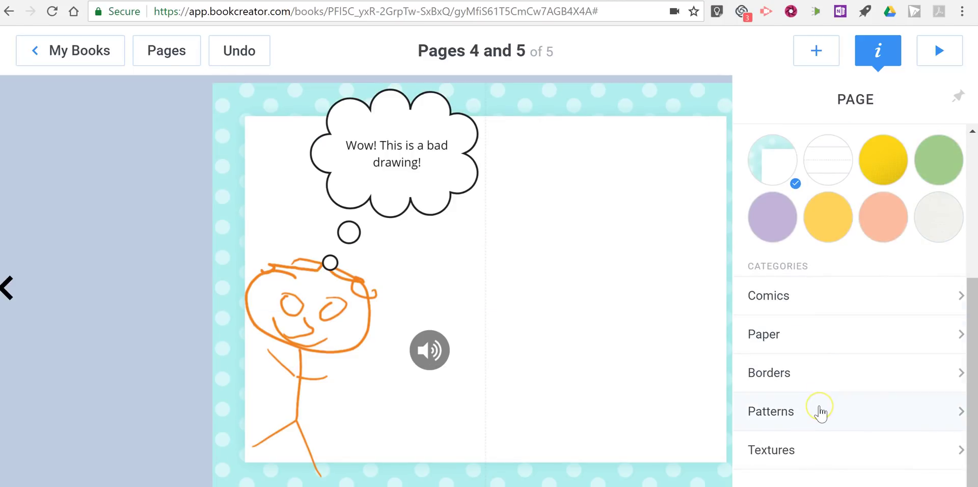
pyautogui.click(820, 413)
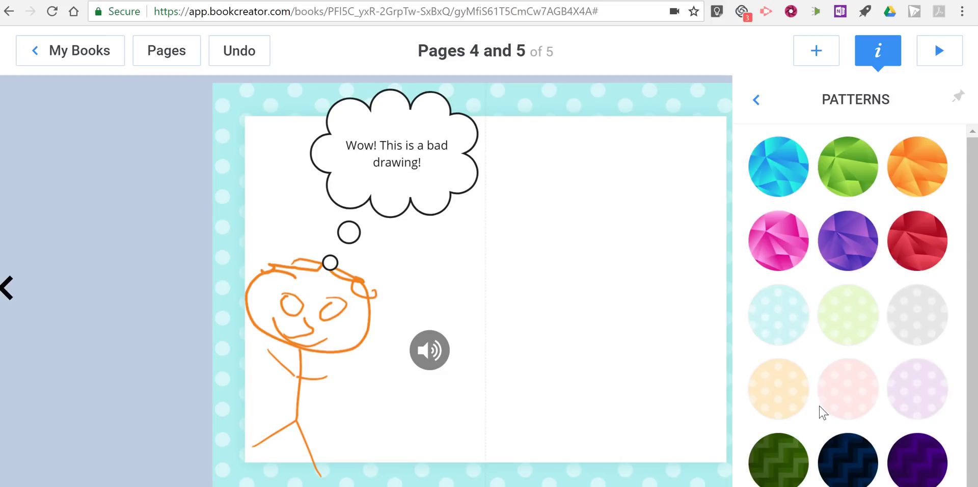
pyautogui.click(795, 382)
pyautogui.click(757, 101)
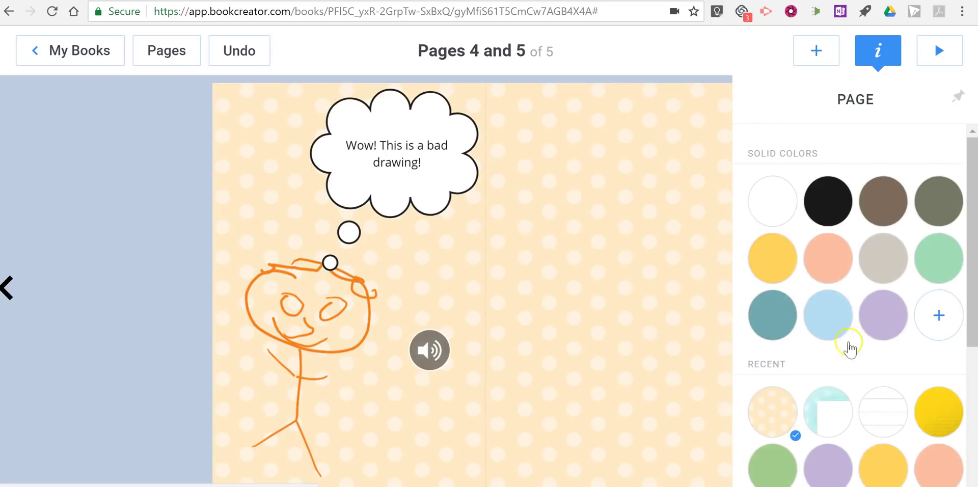
# Apply the beige scratched texture, briefly trying the brown wood plank texture first
pyautogui.scroll(-5, 848, 347)
pyautogui.click(820, 453)
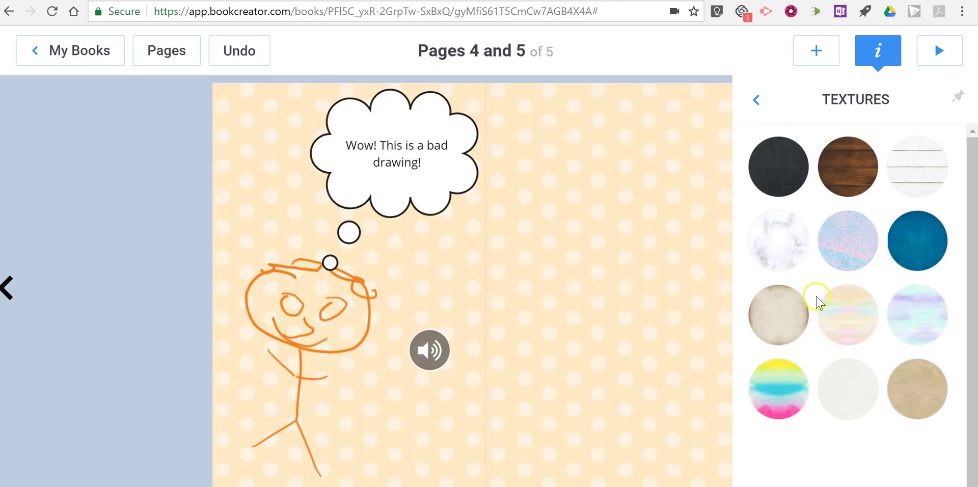
pyautogui.click(782, 315)
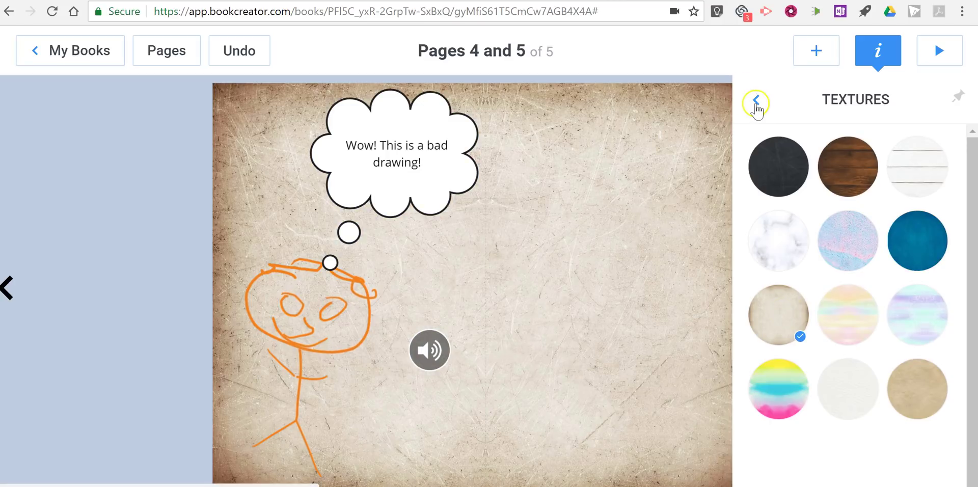
pyautogui.click(850, 164)
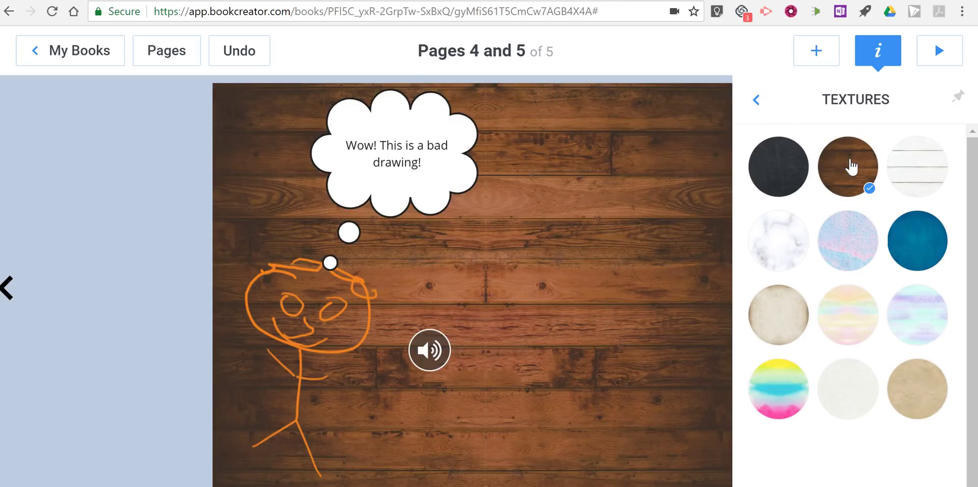
pyautogui.click(785, 324)
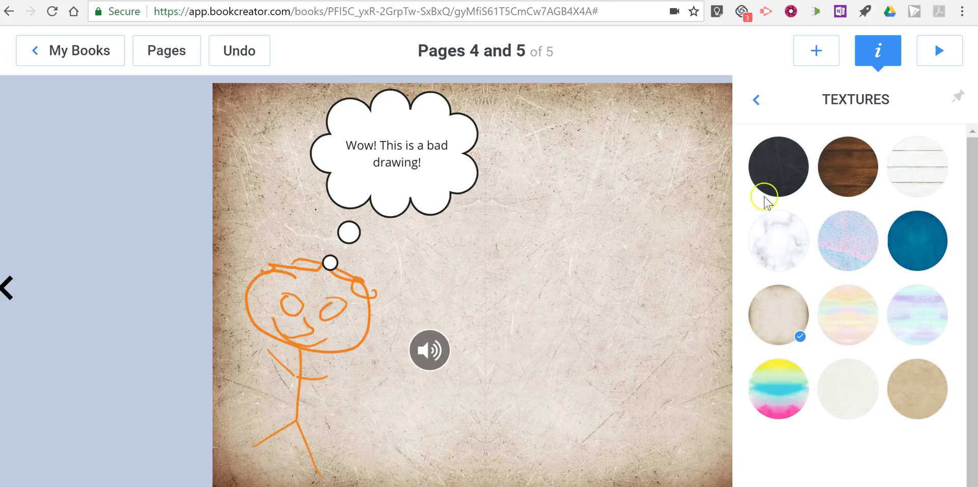
pyautogui.click(755, 100)
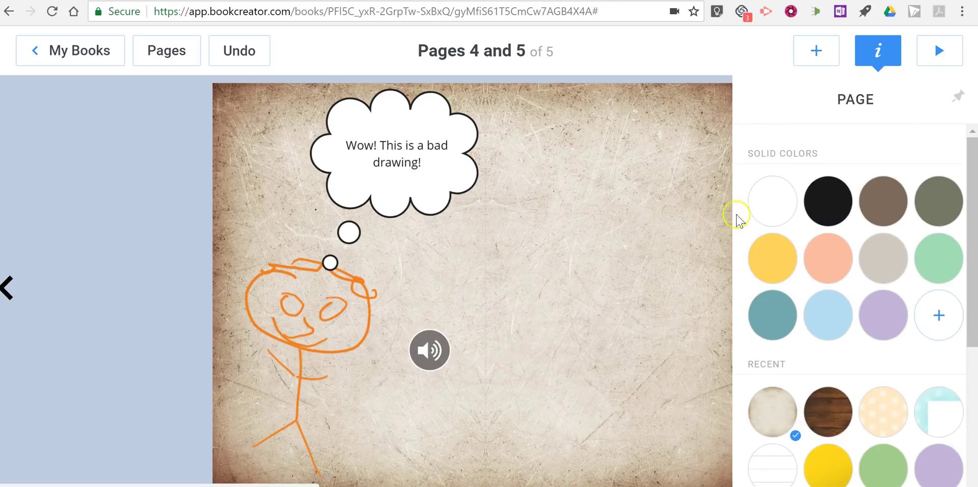
# Open the book in reading view from the cover and page through to the drawing spread
pyautogui.click(874, 49)
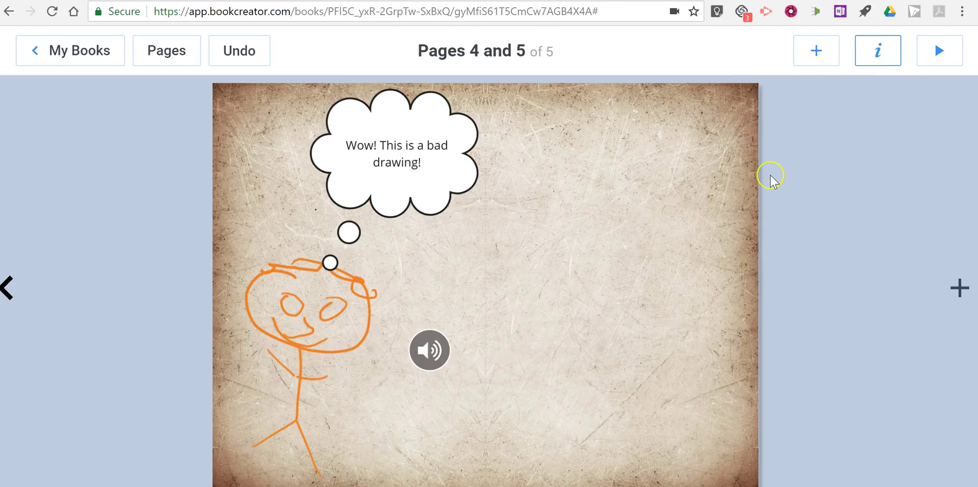
pyautogui.click(7, 288)
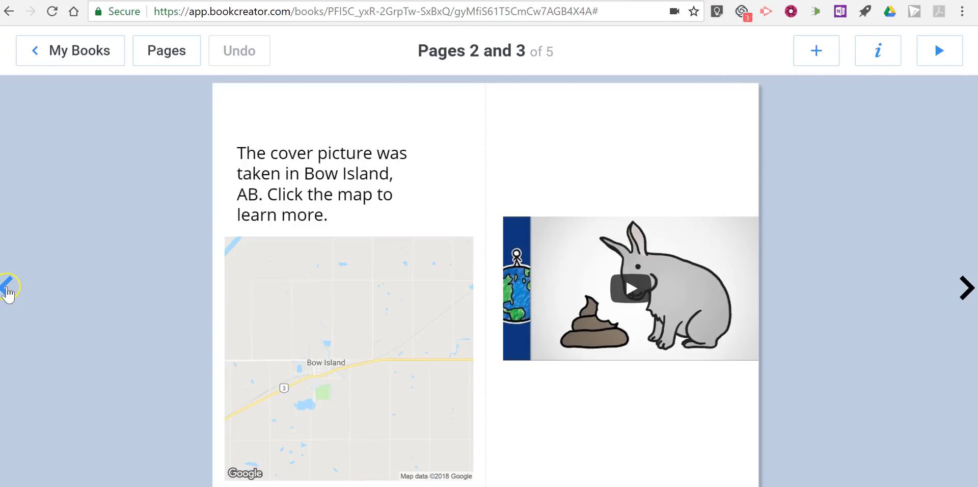
pyautogui.click(7, 289)
pyautogui.click(940, 51)
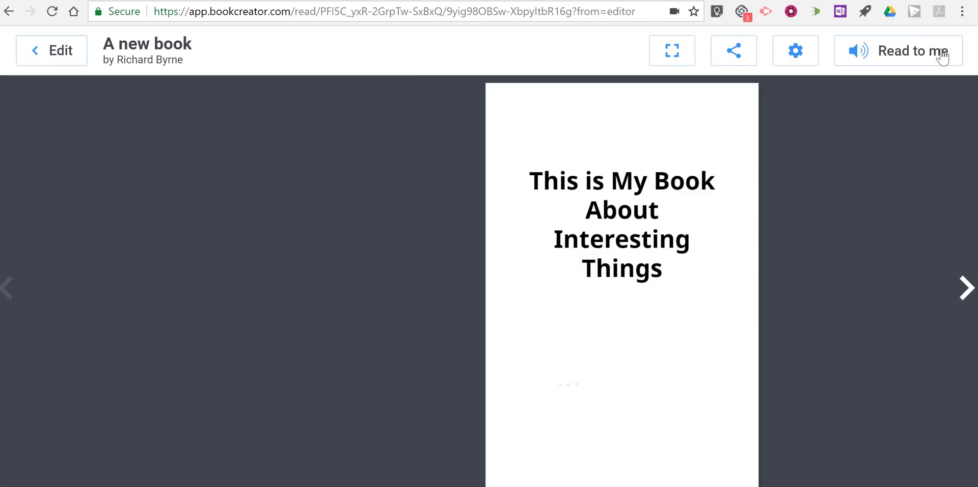
pyautogui.moveTo(857, 332); pyautogui.dragTo(855, 306)
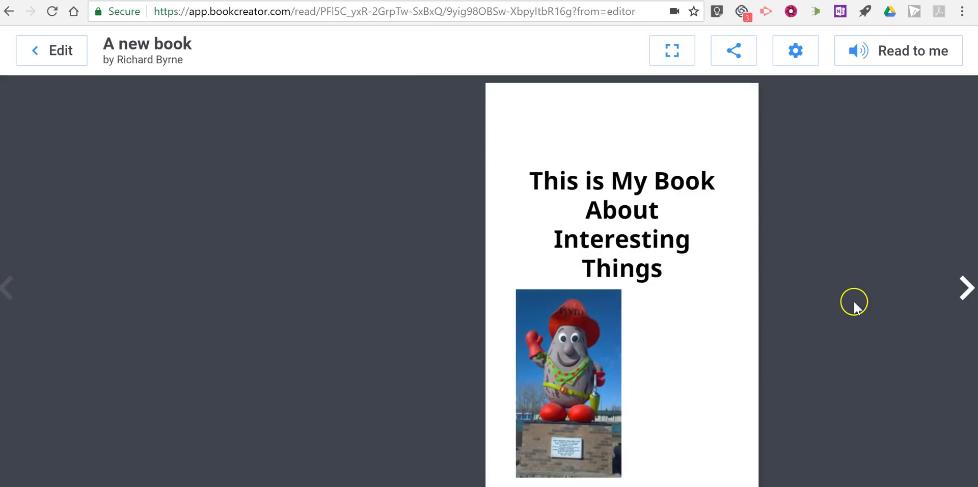
pyautogui.click(965, 289)
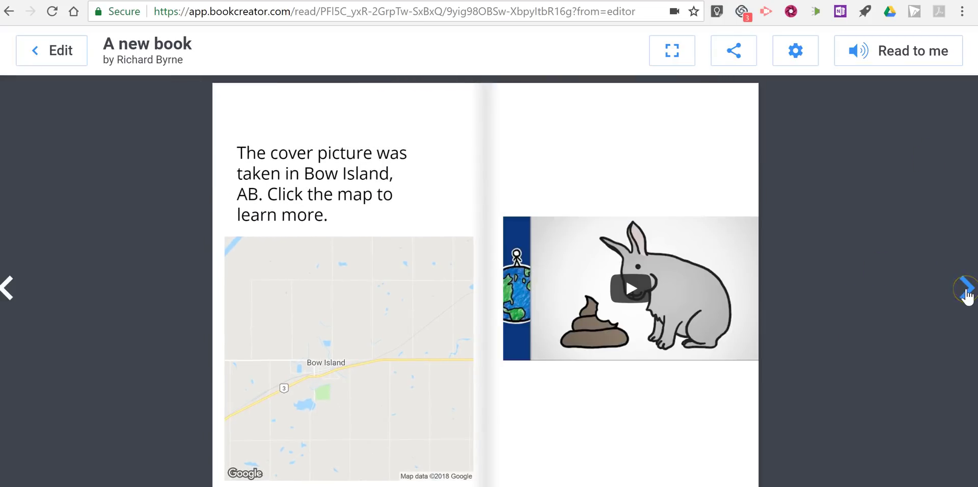
pyautogui.click(965, 289)
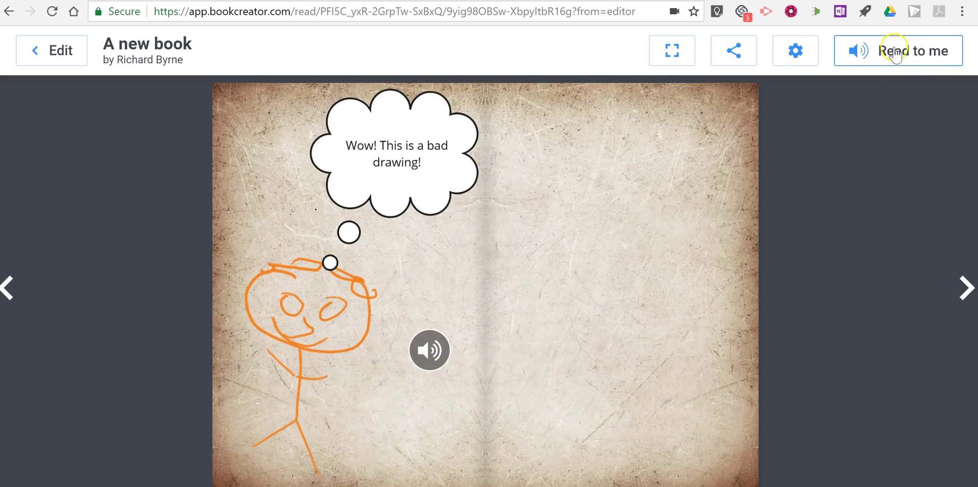
# Play the read-aloud narration with the volume raised, stop it, then restart it
pyautogui.click(887, 63)
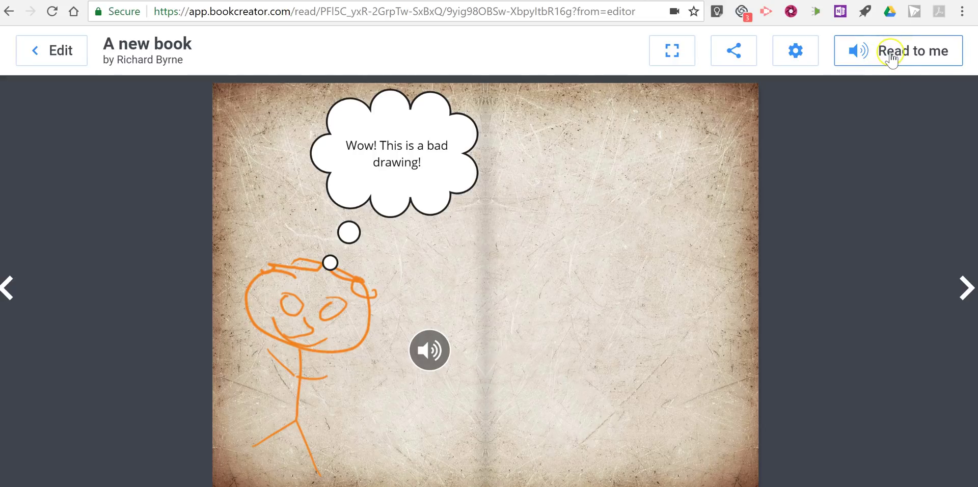
pyautogui.click(892, 60)
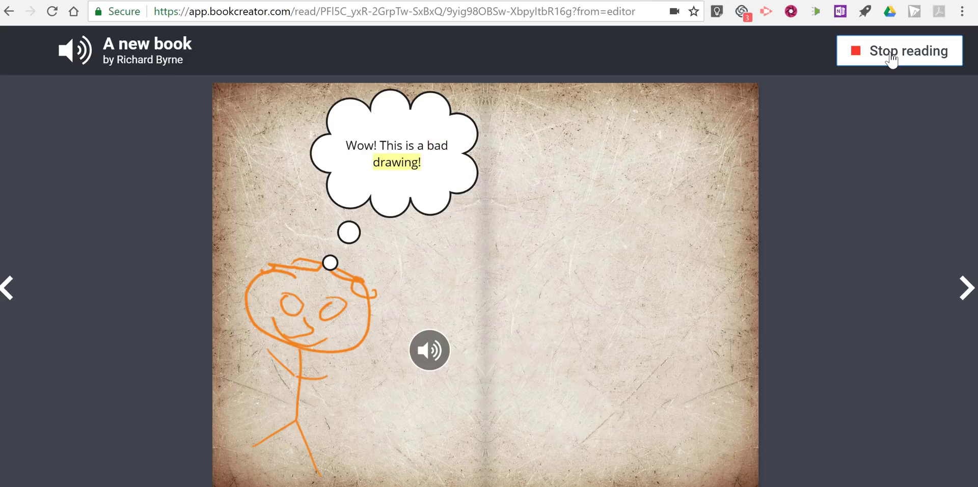
pyautogui.press('XF86AudioRaiseVolume')
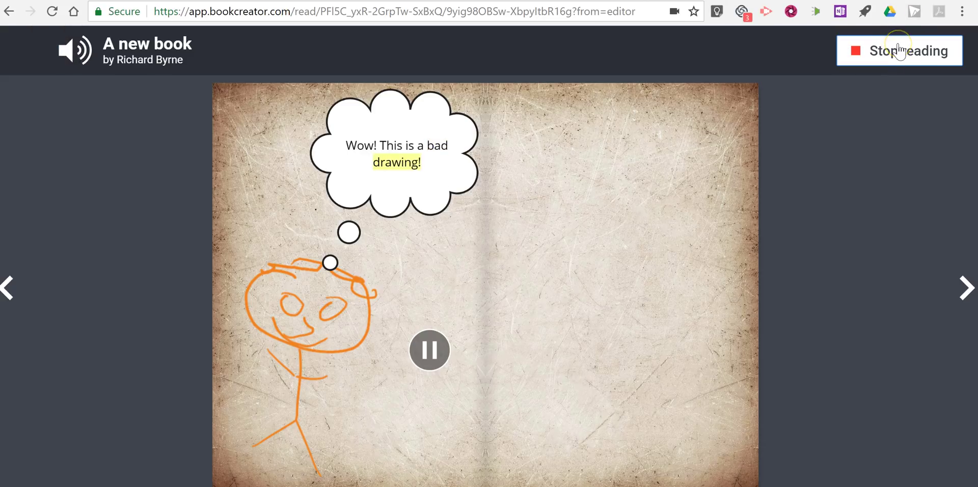
pyautogui.click(901, 63)
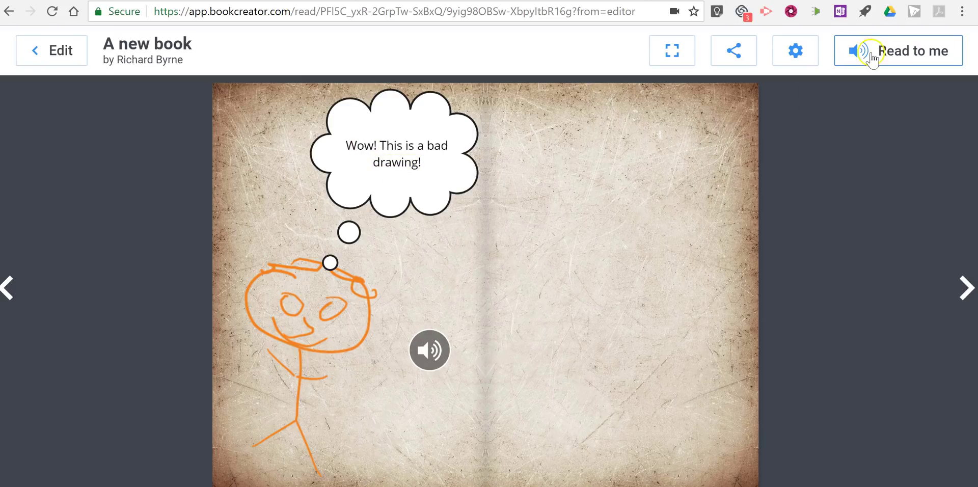
pyautogui.click(870, 54)
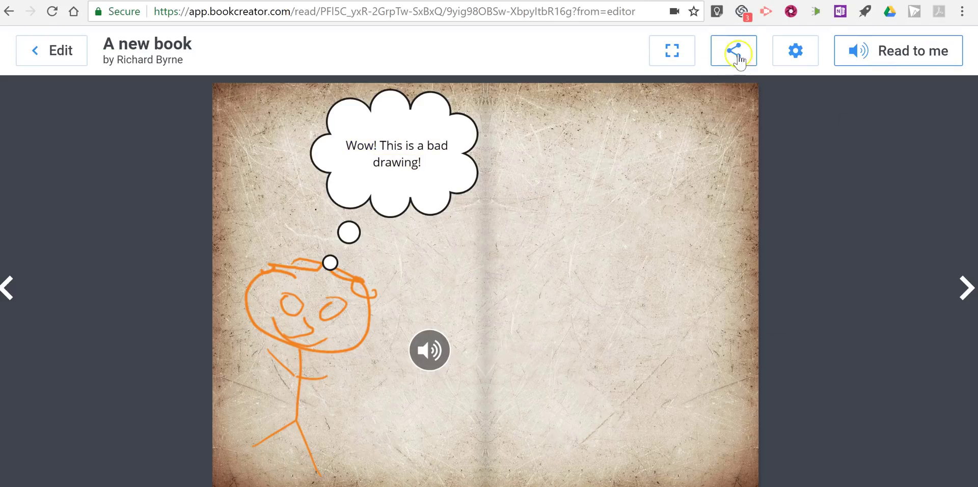
# Look through the options in the Share menu
pyautogui.click(739, 51)
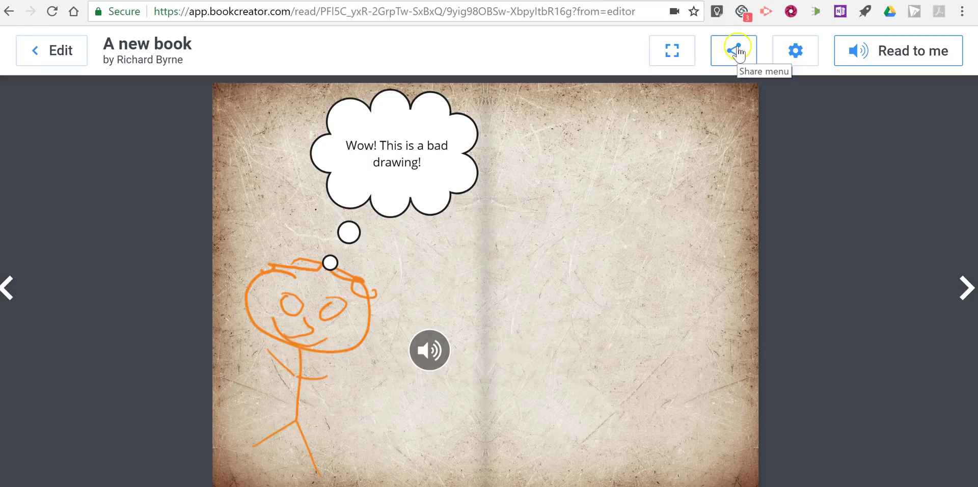
pyautogui.click(661, 95)
pyautogui.click(671, 138)
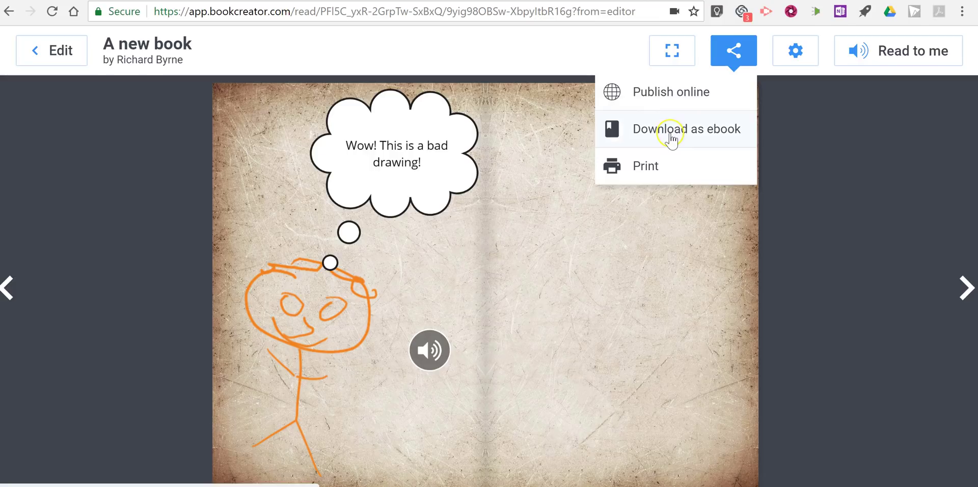
pyautogui.click(651, 173)
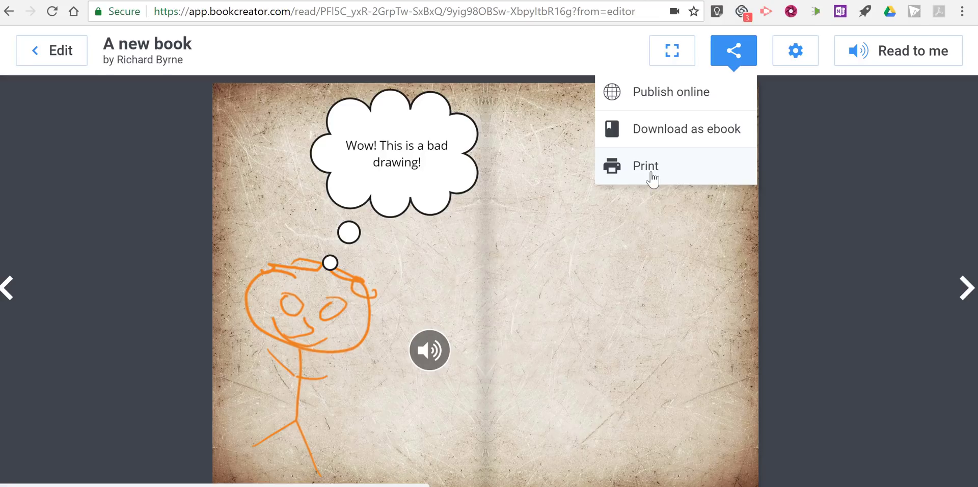
# Publish the book as 'My Book of Interesting Things' and copy the public link
pyautogui.click(680, 95)
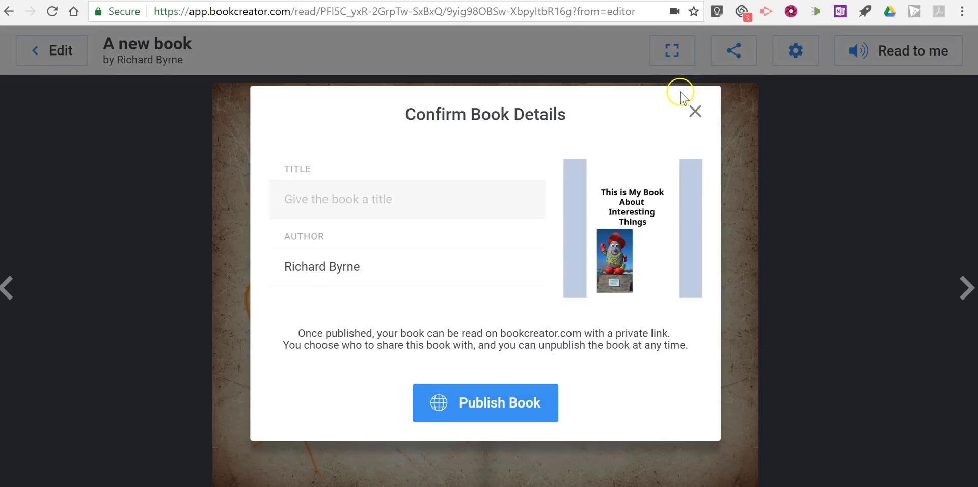
pyautogui.click(346, 207)
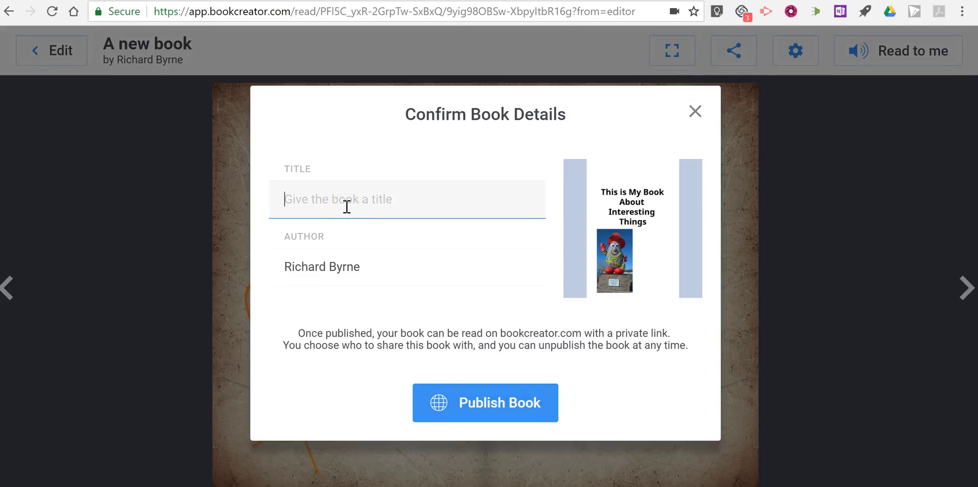
pyautogui.write('My Book of Interesting Things')
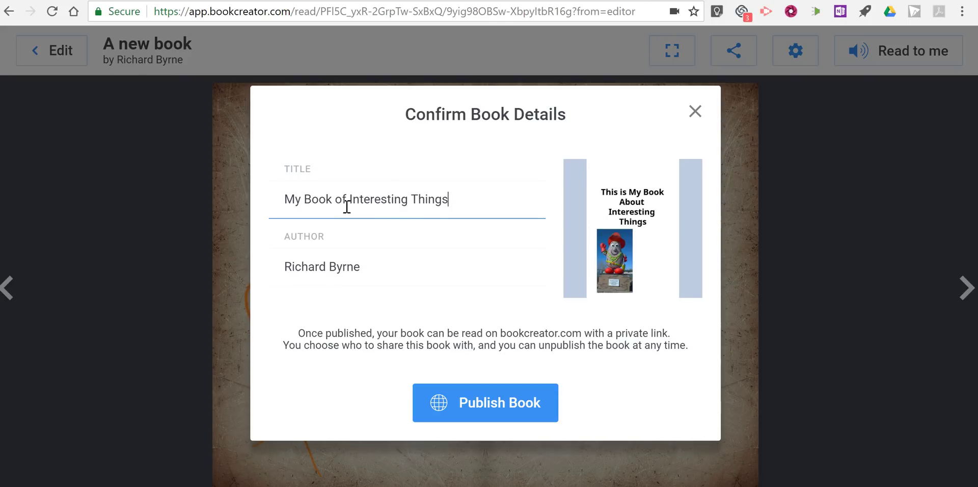
pyautogui.click(479, 402)
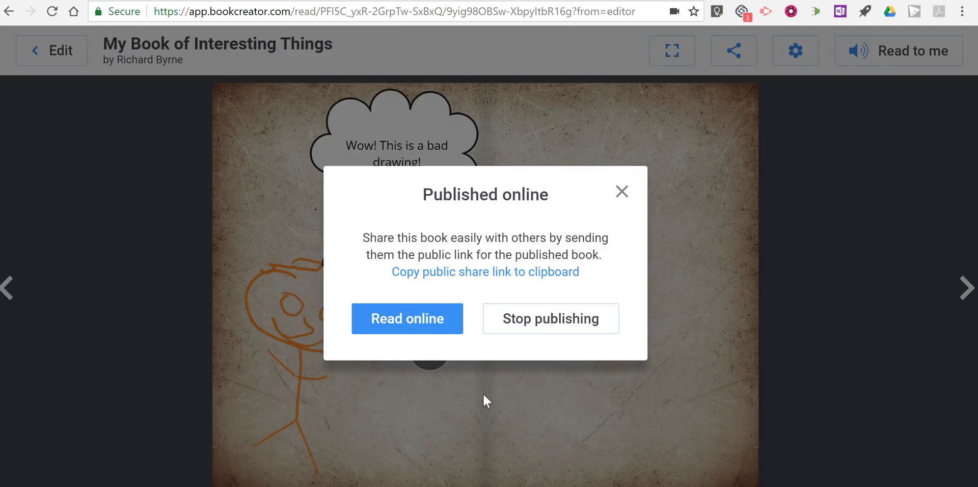
pyautogui.click(495, 277)
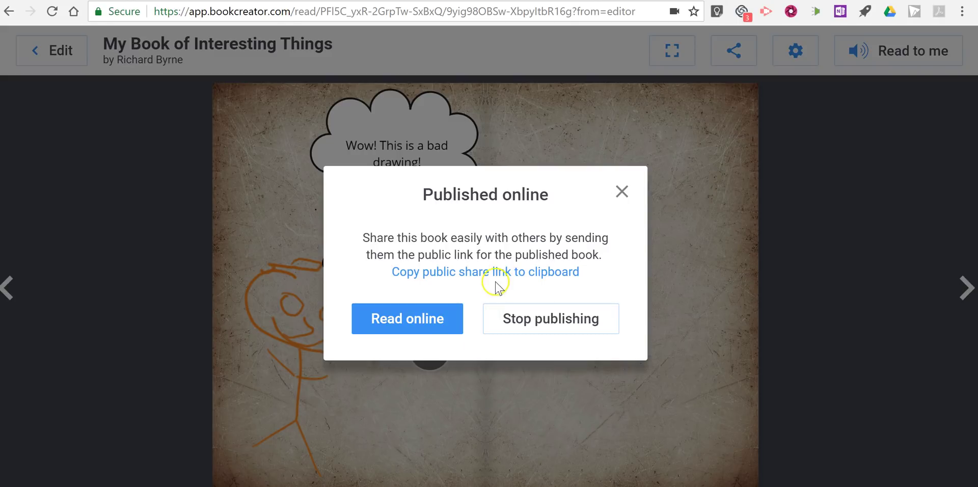